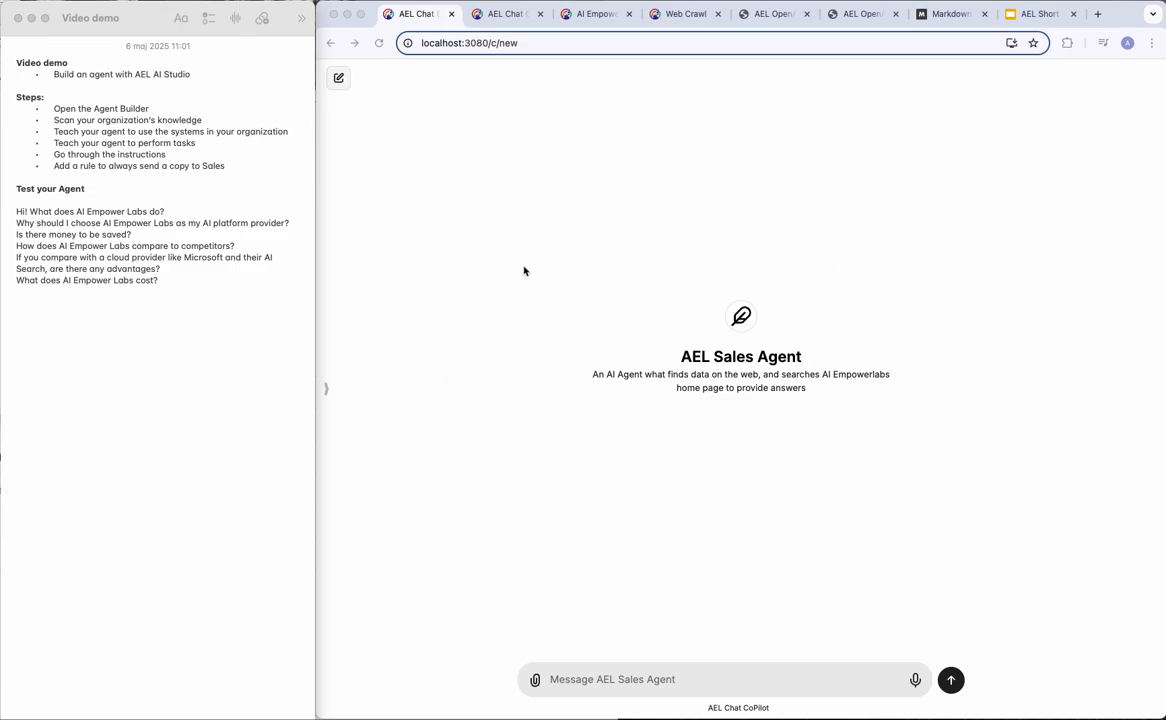
Switch from the agent chat to the AI Empower Labs homepage at aiempowerlabs.com/en/.
click(507, 14)
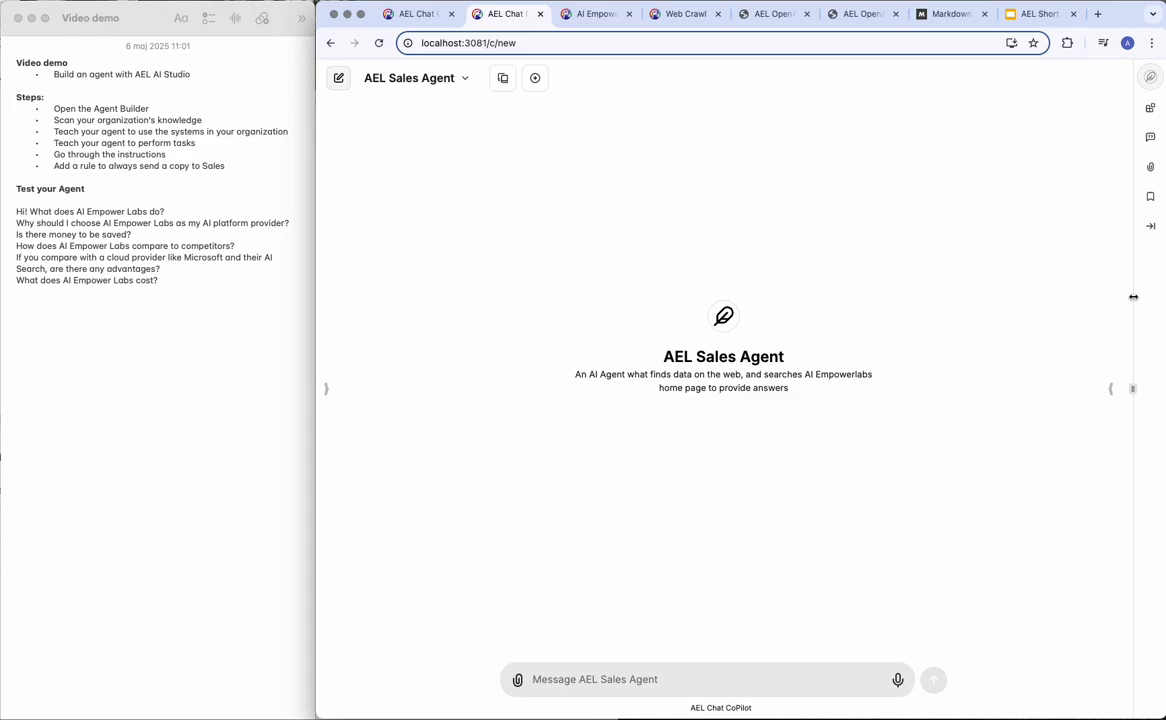
click(601, 17)
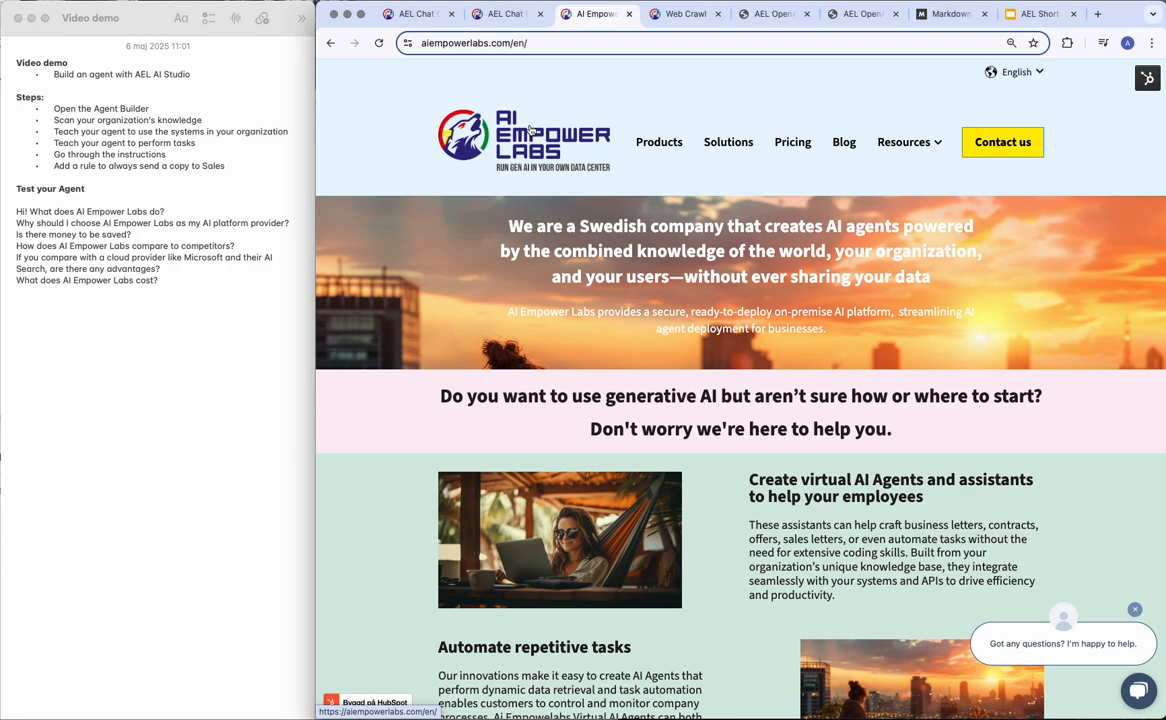
click(684, 14)
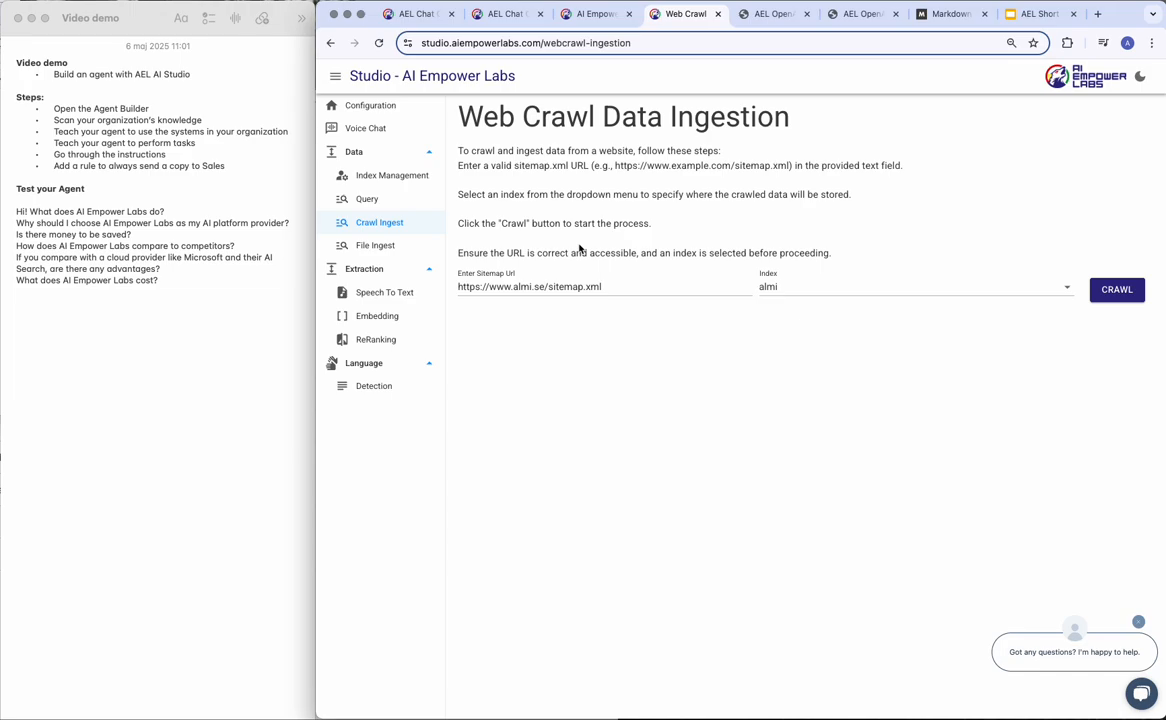
double_click(523, 287)
text(aiempowerlabs)
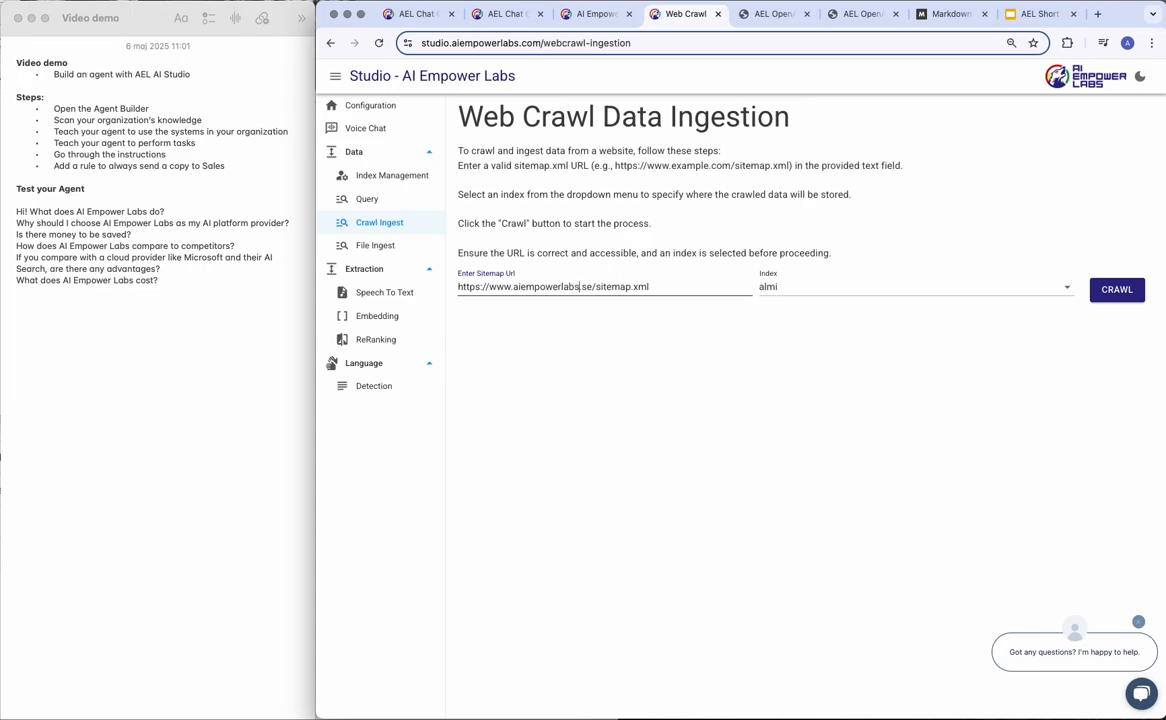
key(Right)
key(Right)
key(Right)
key(BackSpace)
key(BackSpace)
text(com)
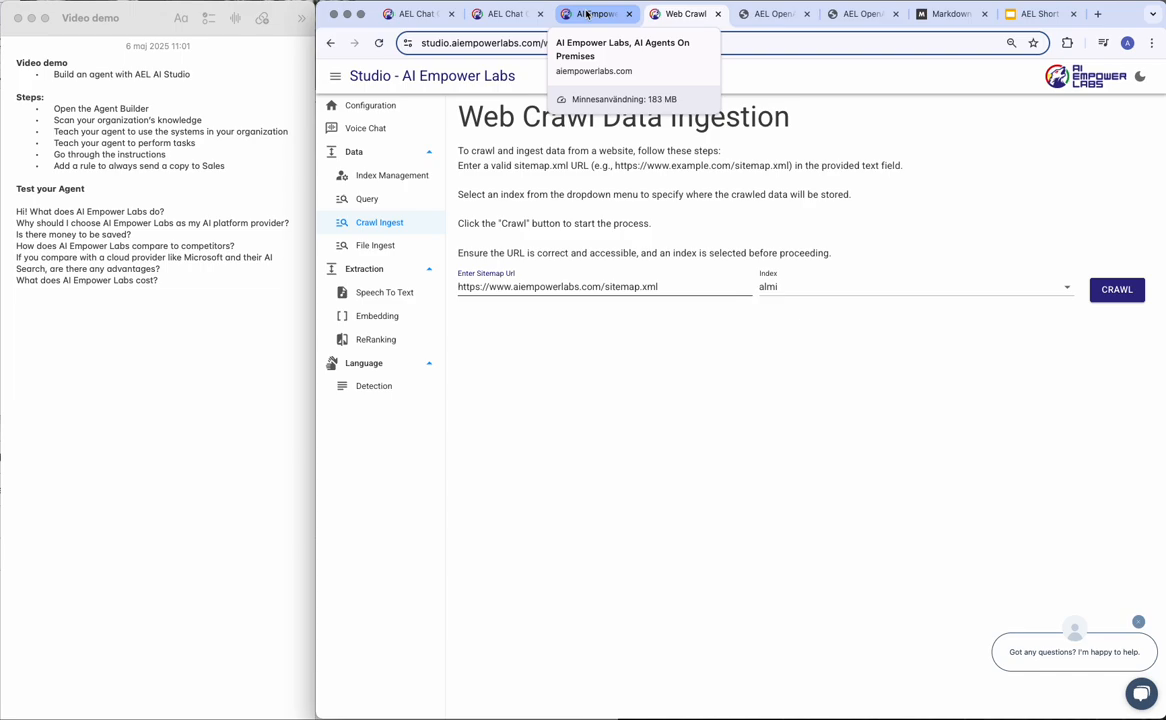
click(511, 14)
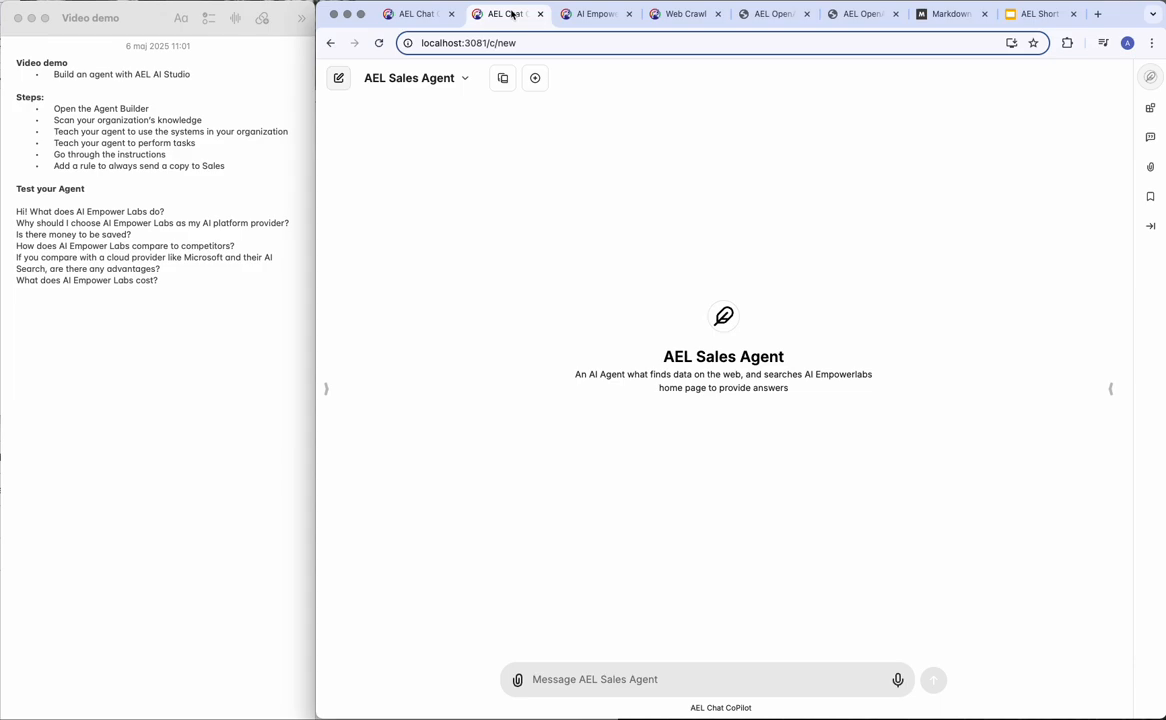
Show the AEL Sales Agent's model parameters: provider AEL, model gpt-4o, temperature 0.10.
click(1109, 389)
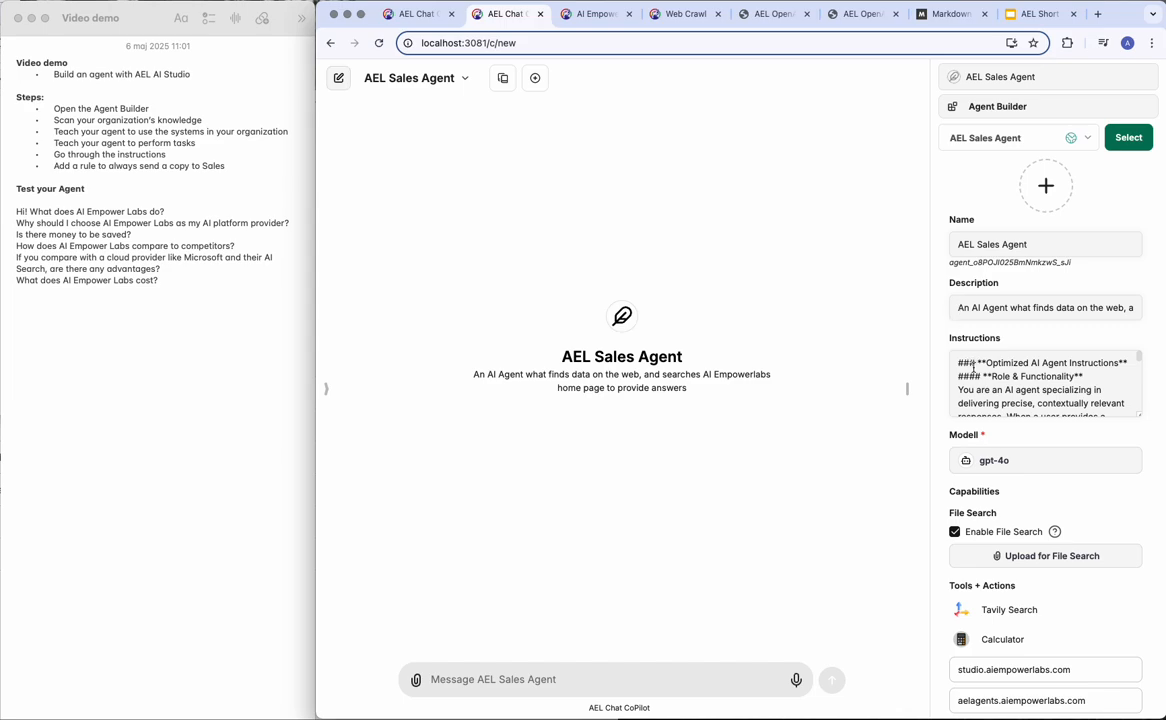
click(989, 460)
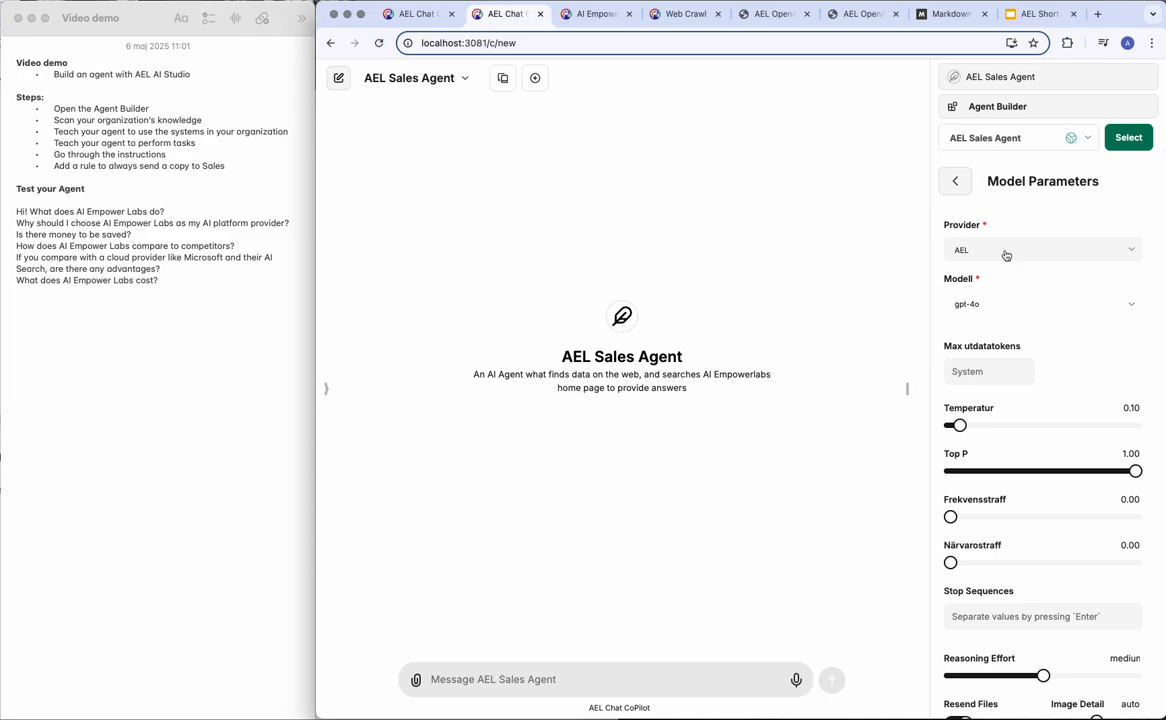
click(998, 304)
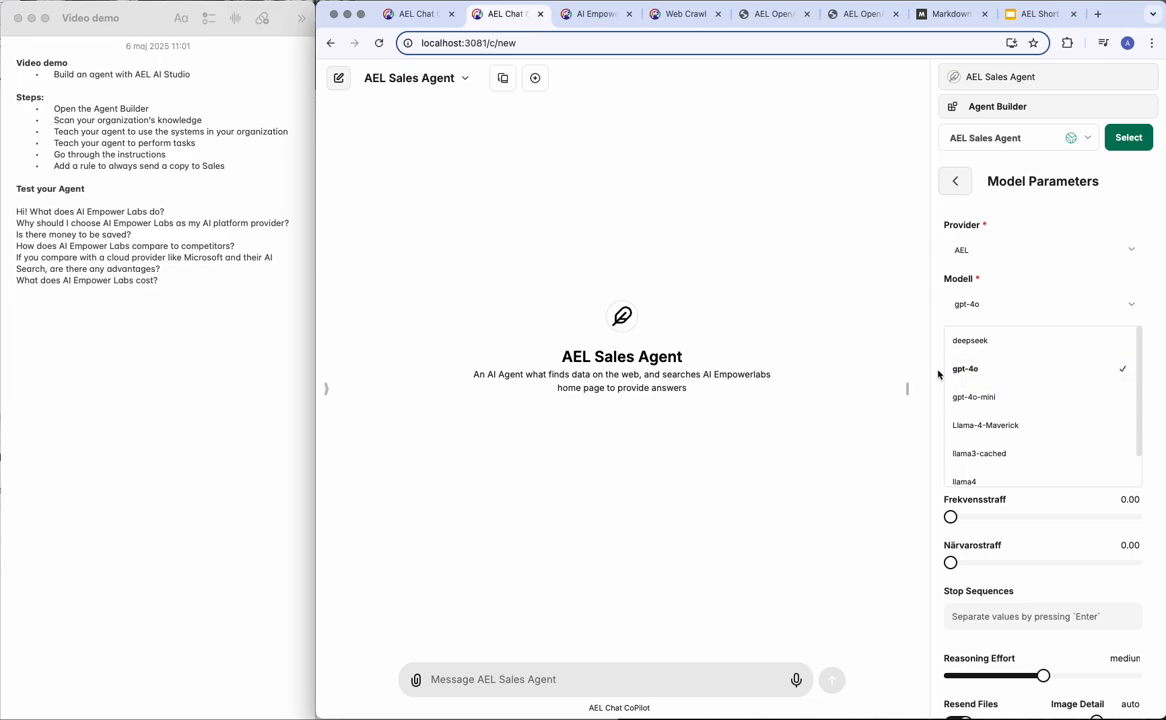
click(938, 374)
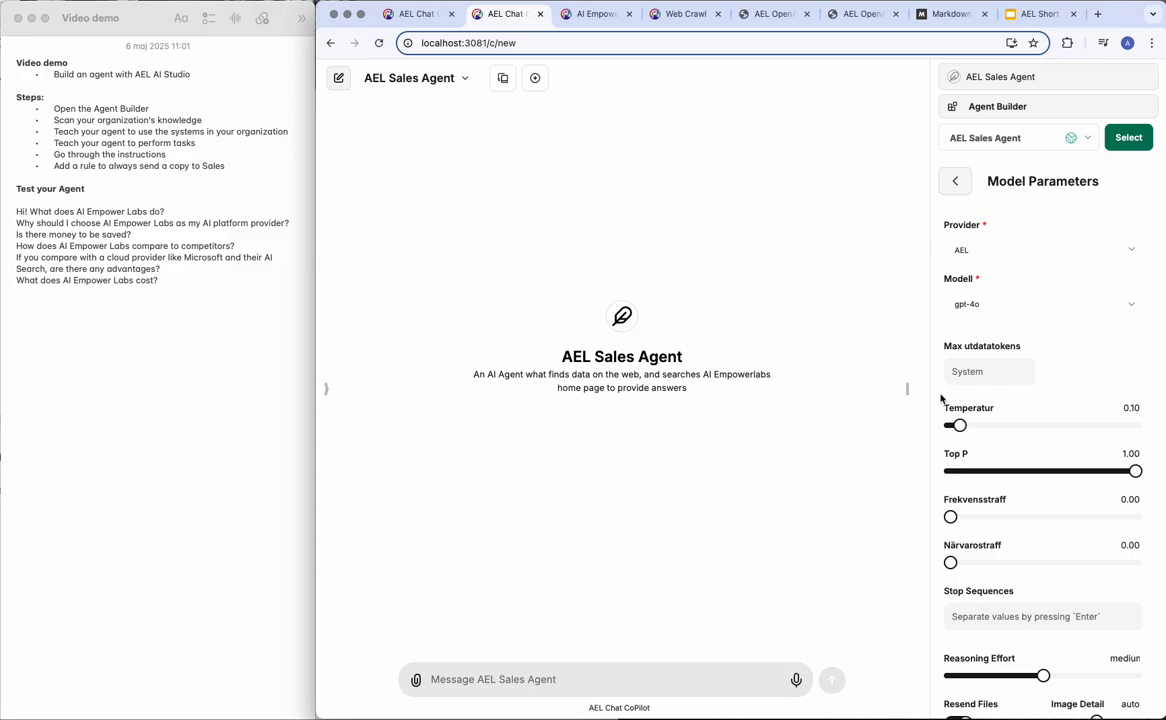
mouse_move(958, 415)
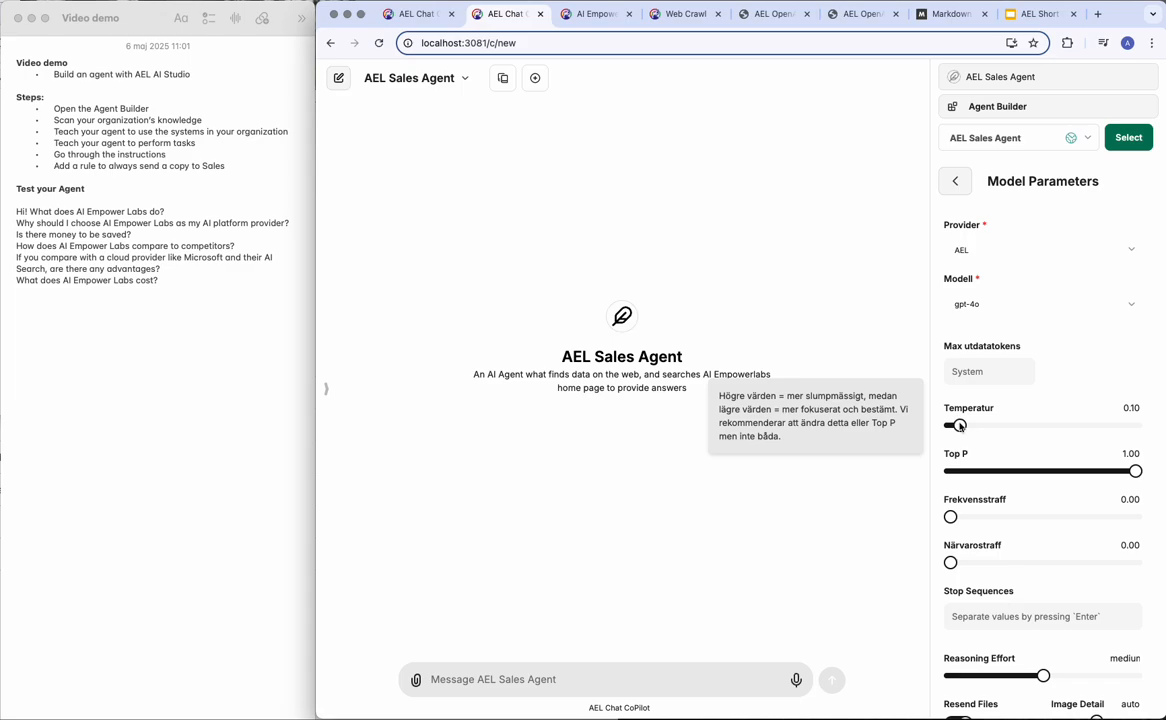
scroll(1002, 492, down, 2)
mouse_move(1006, 504)
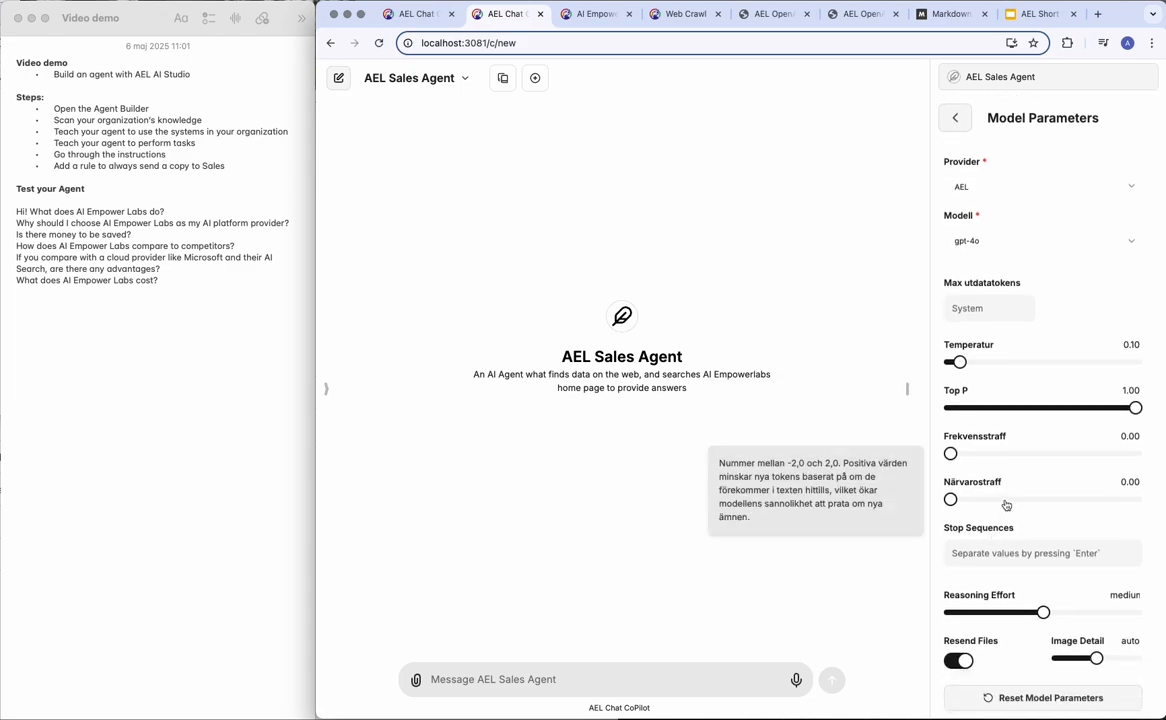
scroll(1006, 504, down, 1)
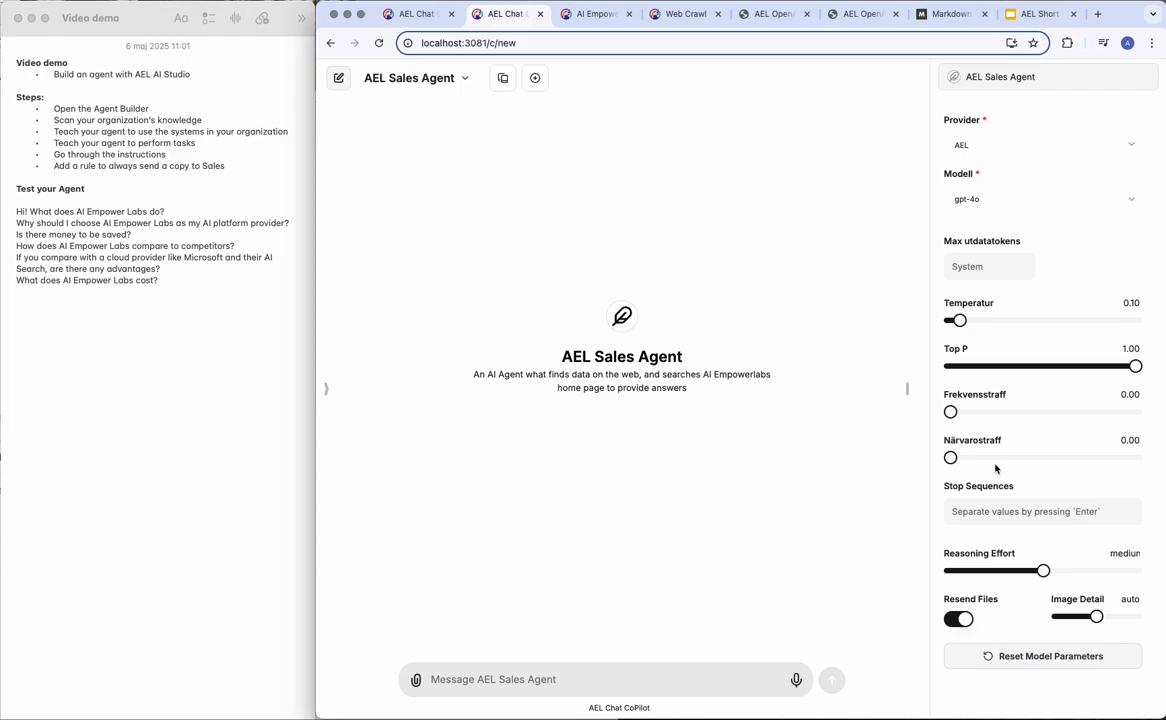
scroll(1010, 474, down, 3)
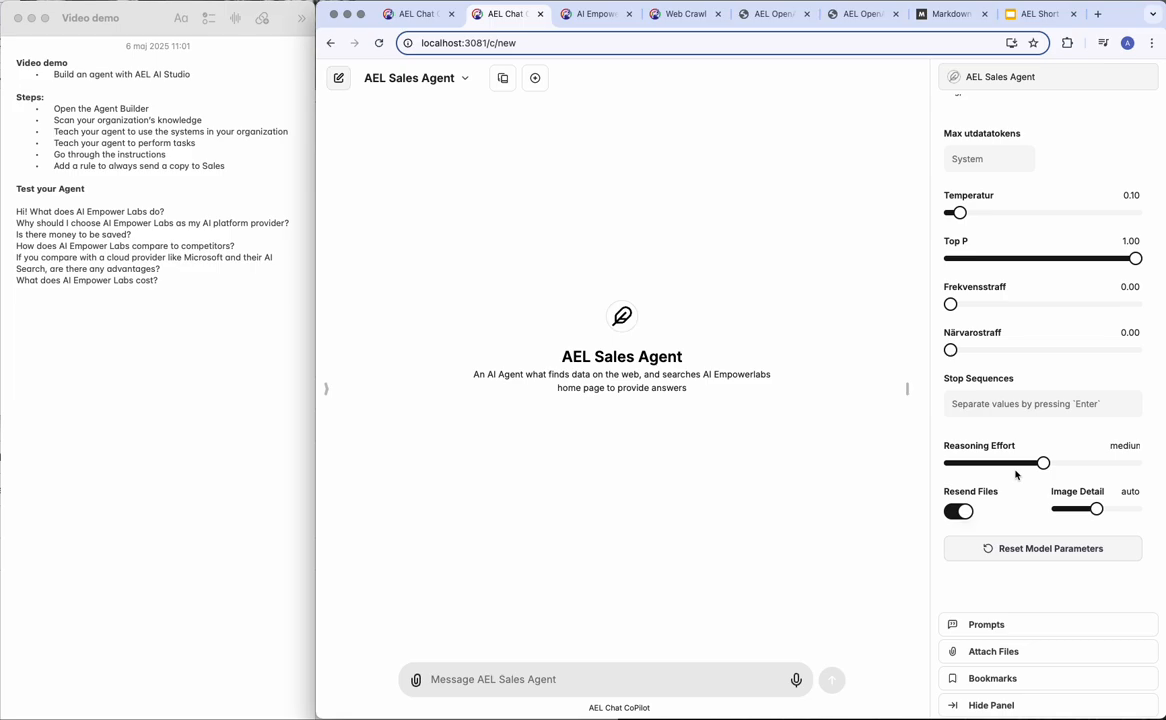
scroll(1005, 377, up, 5)
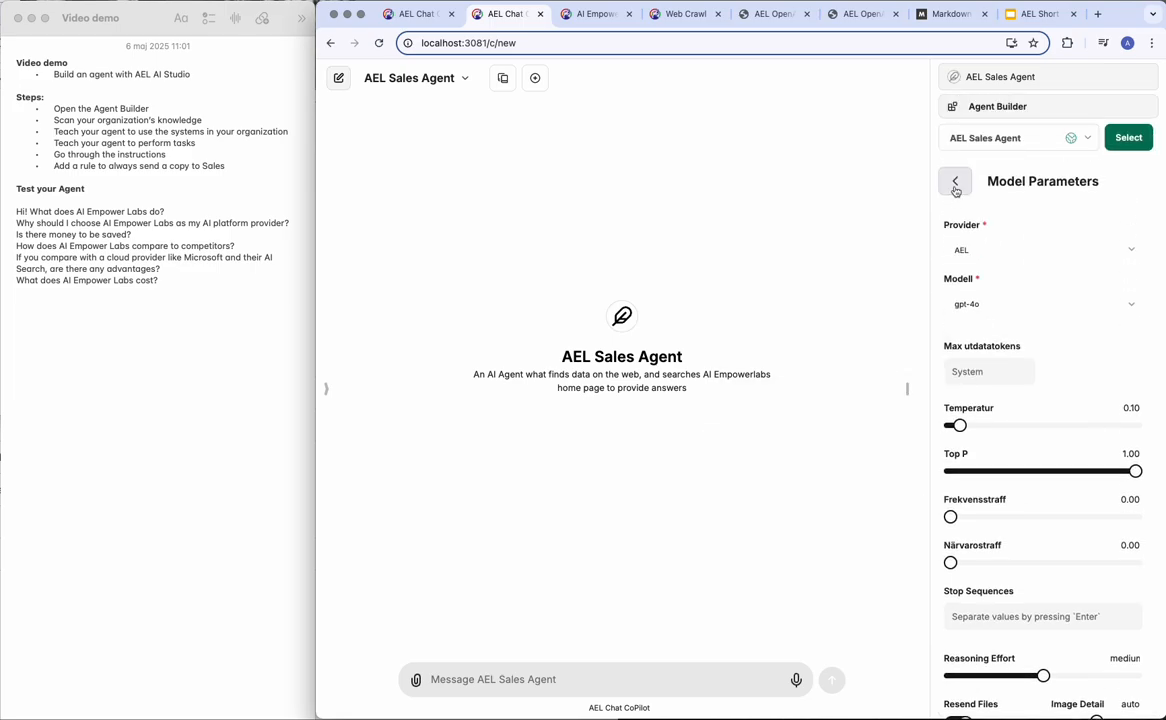
click(955, 183)
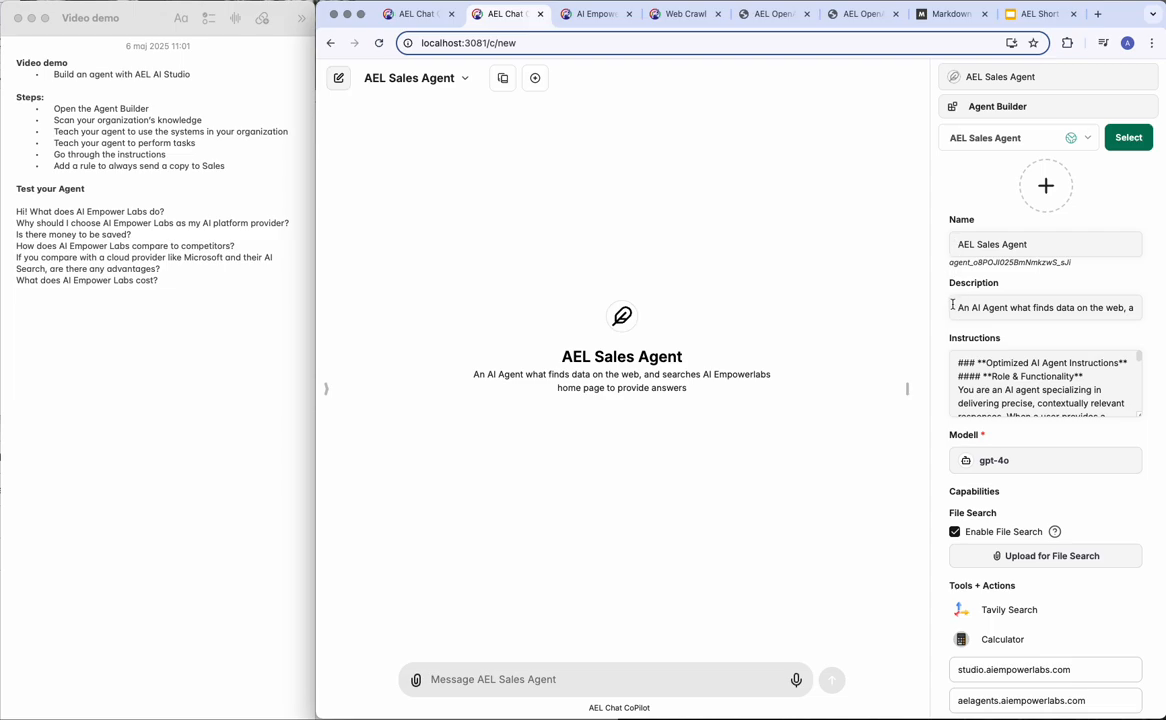
Scroll down to Tools + Actions and bring up the Agent Tools catalogue, with Tavily Search already added.
scroll(950, 460, down, 2)
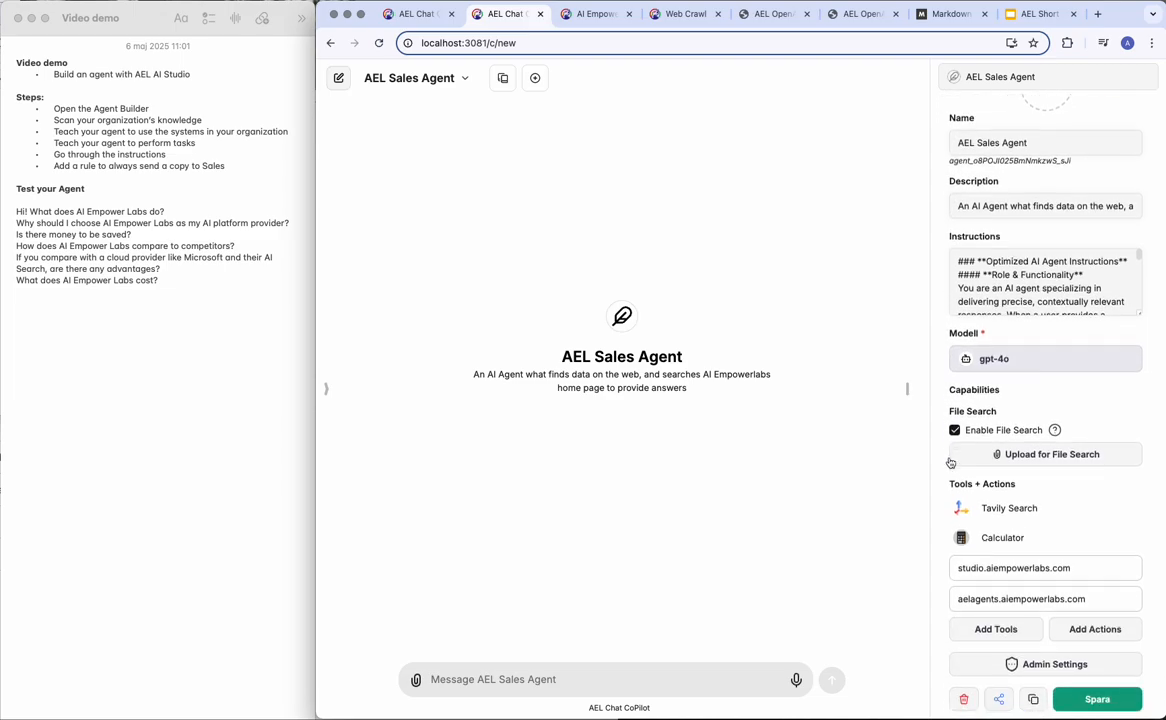
scroll(950, 462, down, 3)
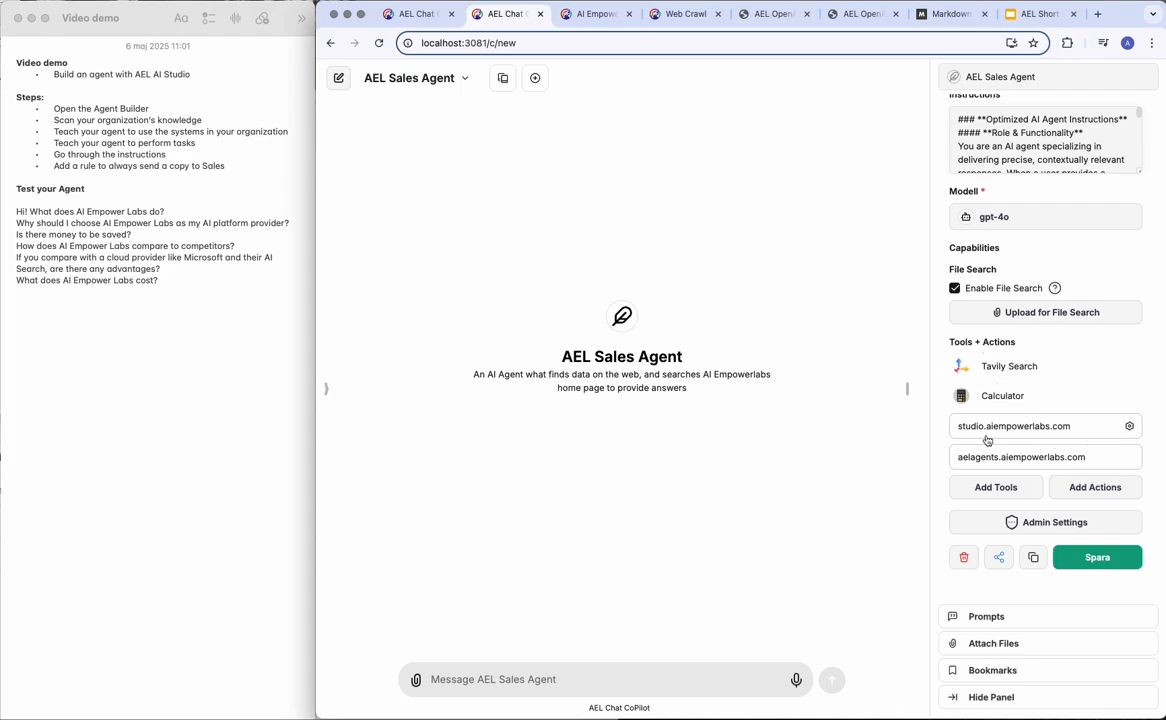
click(997, 490)
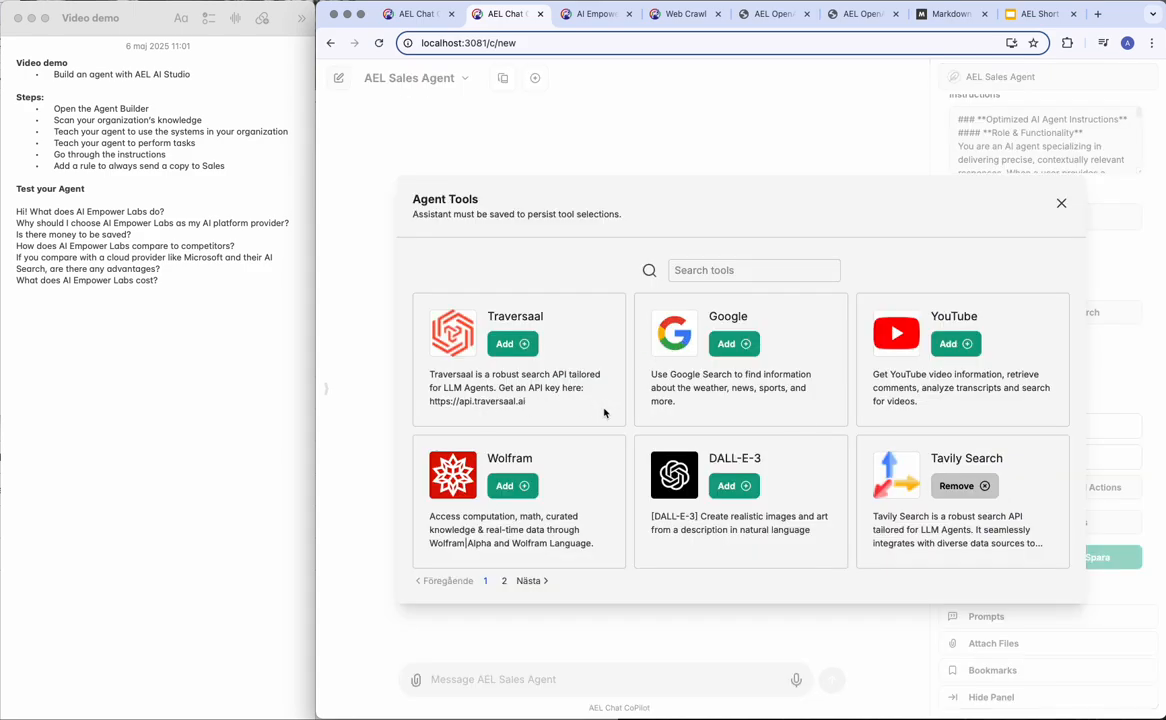
click(520, 581)
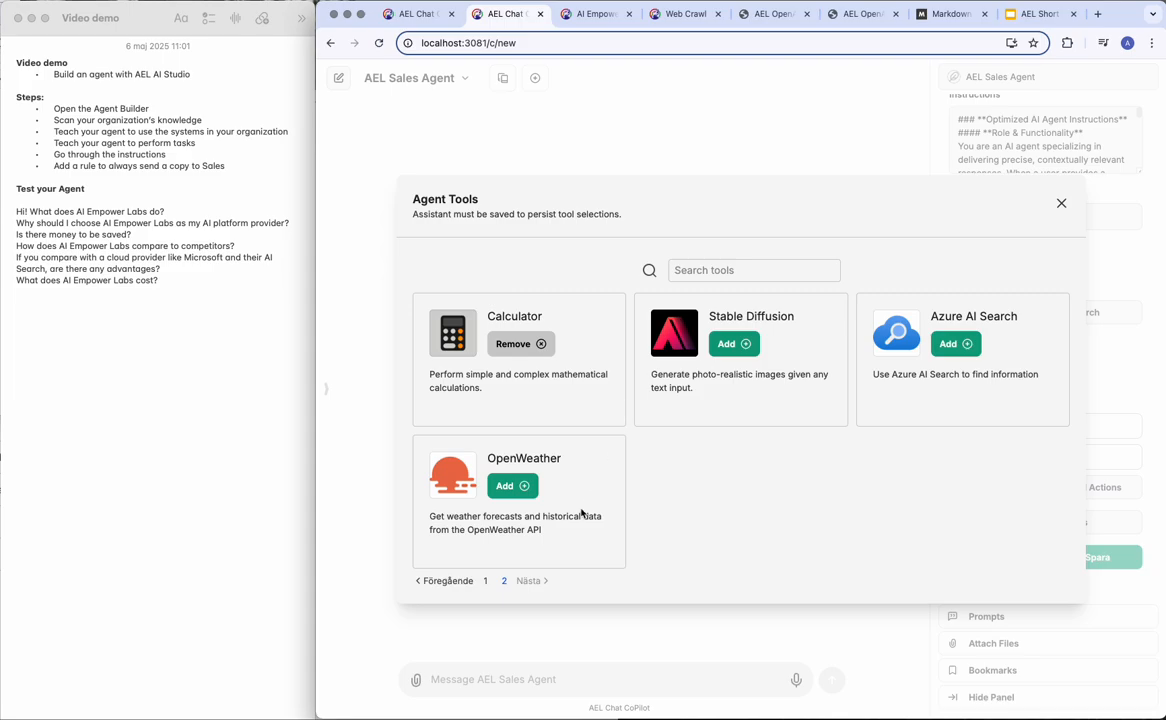
click(1061, 204)
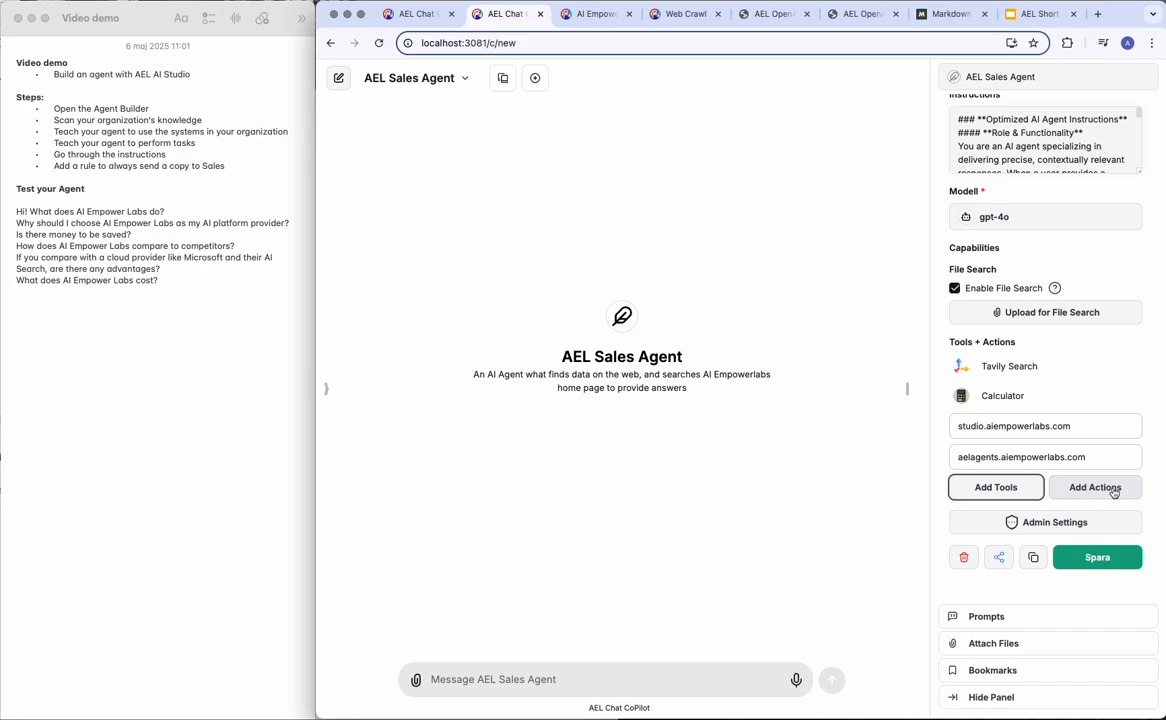
Start a new action for the Sales Agent with no authentication and an empty schema field ready for input.
click(1113, 488)
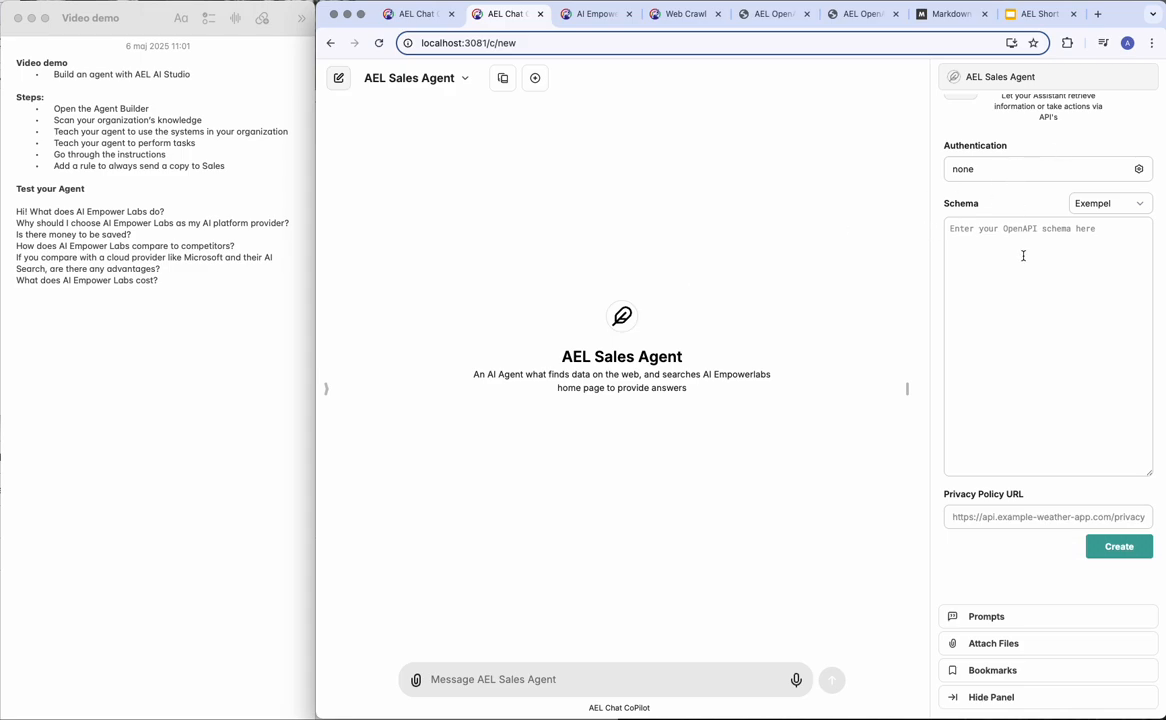
click(997, 238)
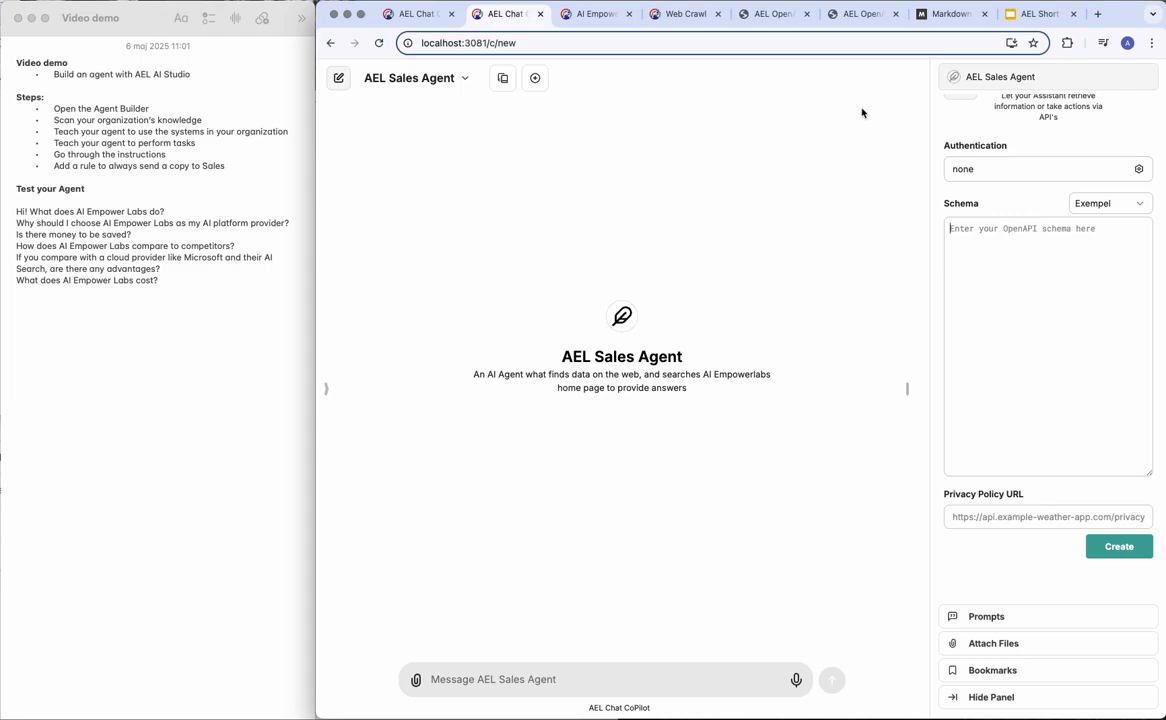
Expand the Search Agent's semantic search query endpoint in the AEL OpenAPI documentation.
click(762, 17)
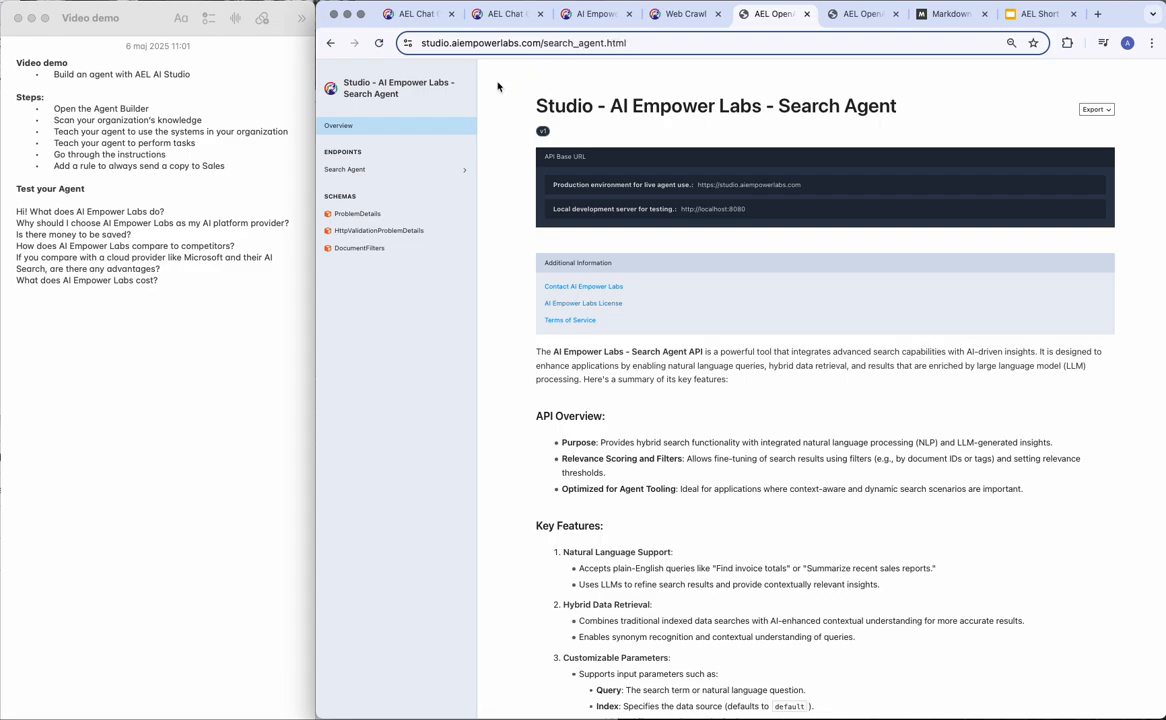
click(376, 170)
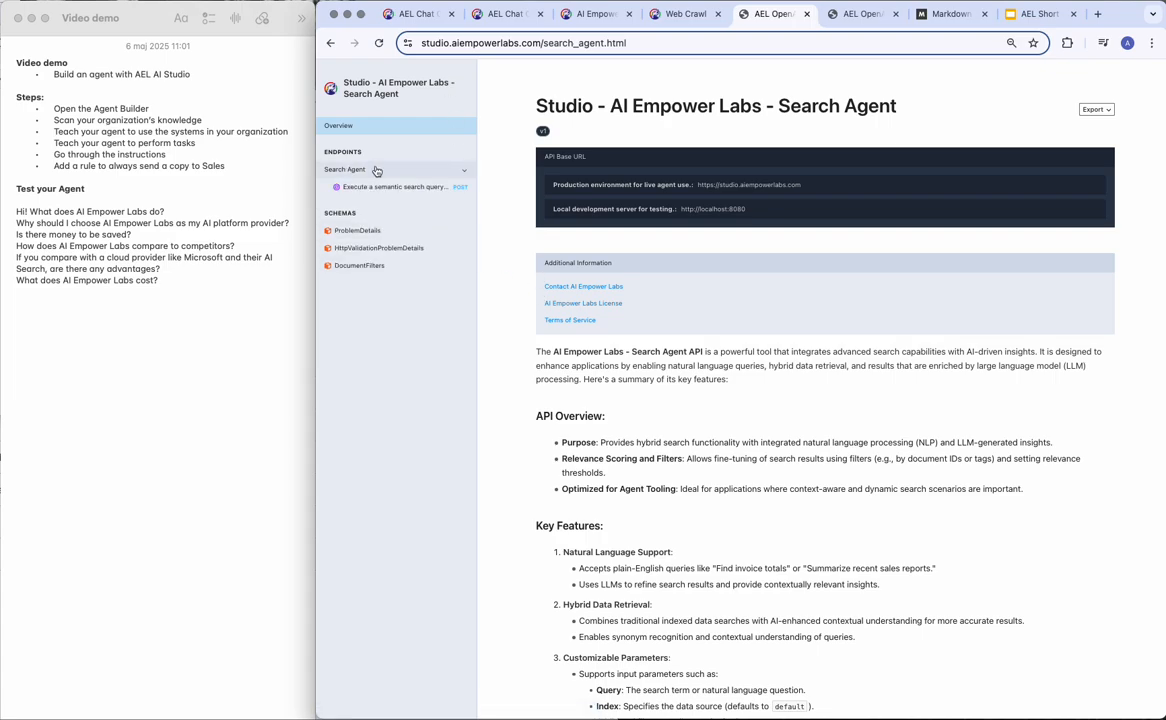
click(368, 187)
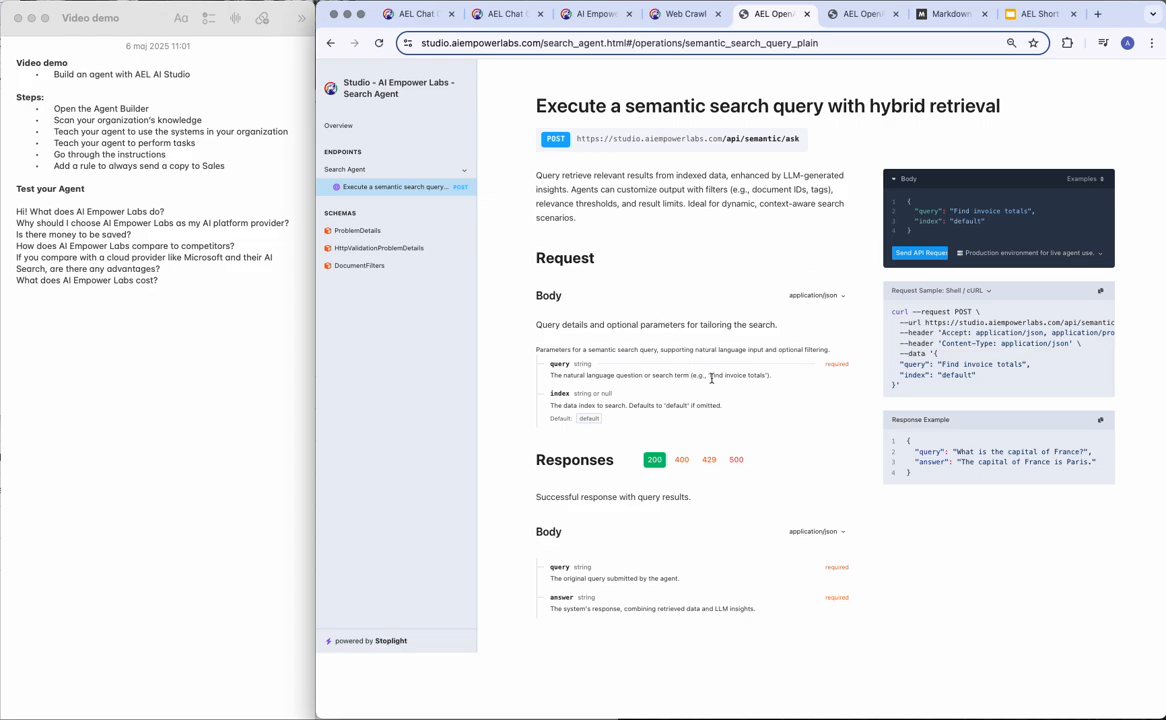
Change the documentation address ending to .json to load search_agent.json.
click(607, 42)
click(855, 42)
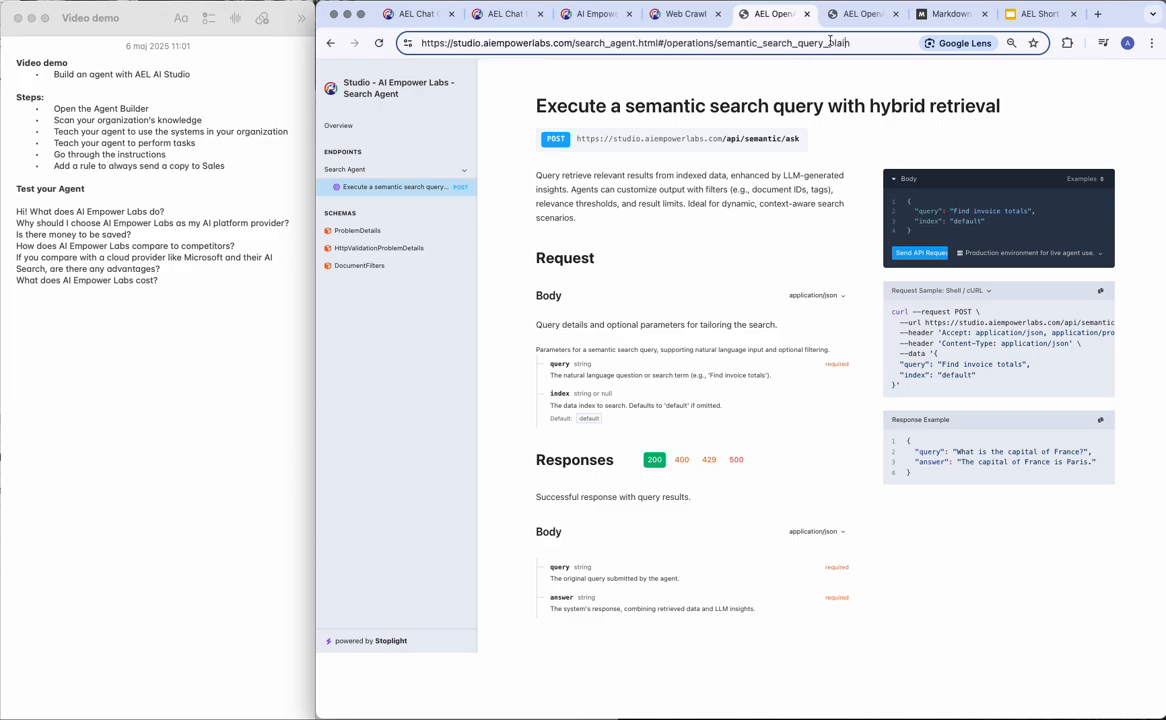
drag(860, 42, 637, 42)
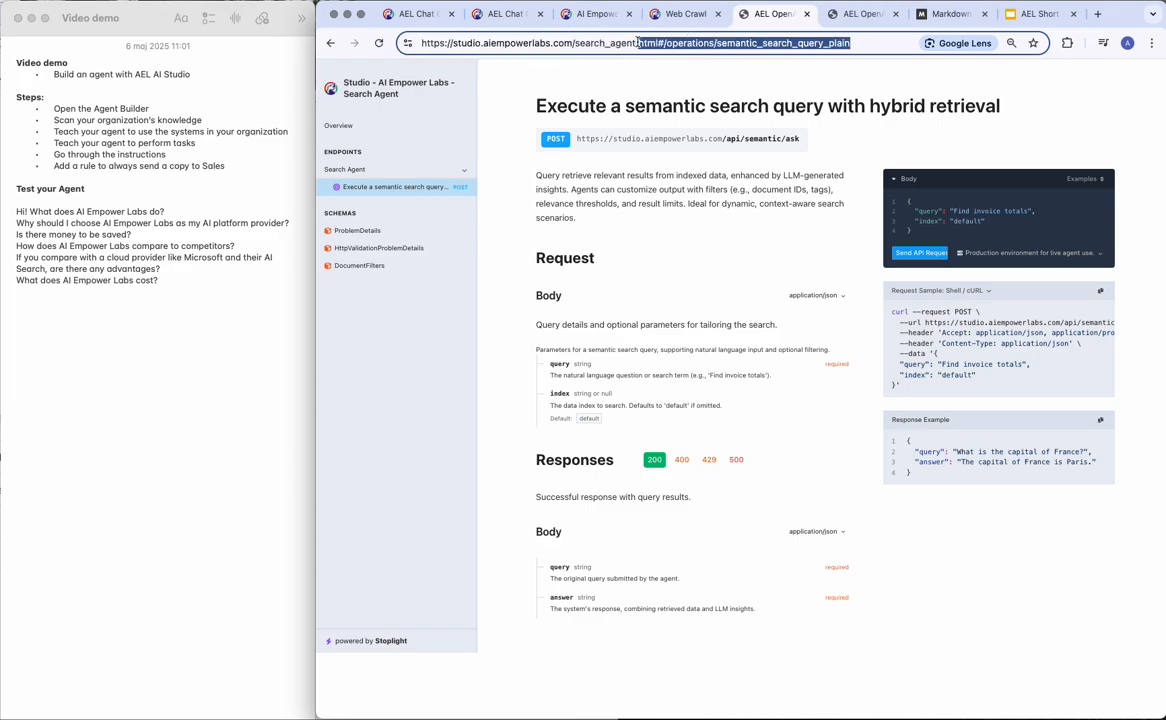
text(json)
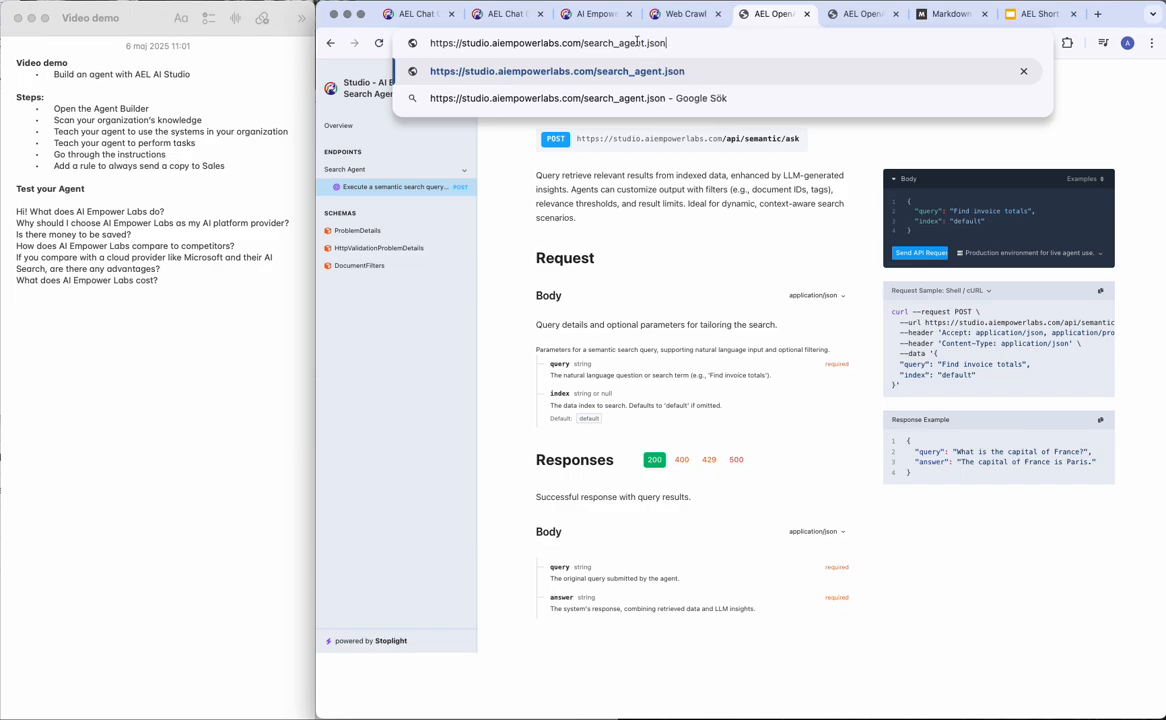
key(Return)
Try the search_agent.json address in the schema field, then undo it when it is rejected.
click(528, 43)
key(super+c)
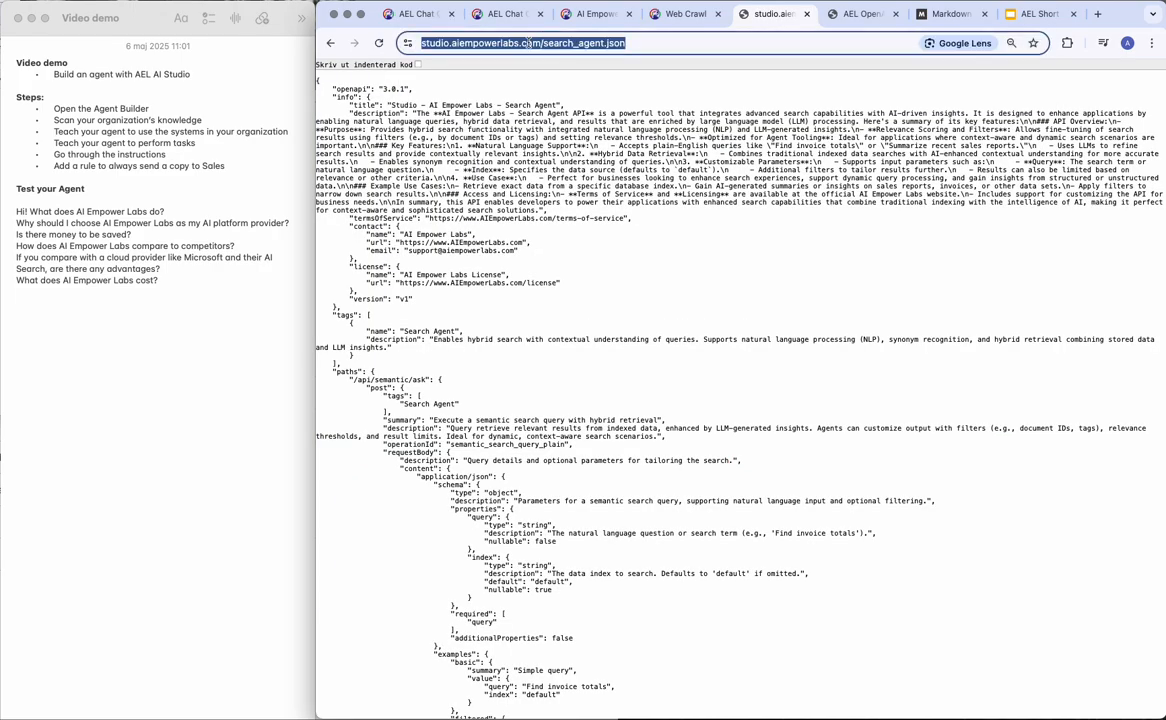
click(500, 14)
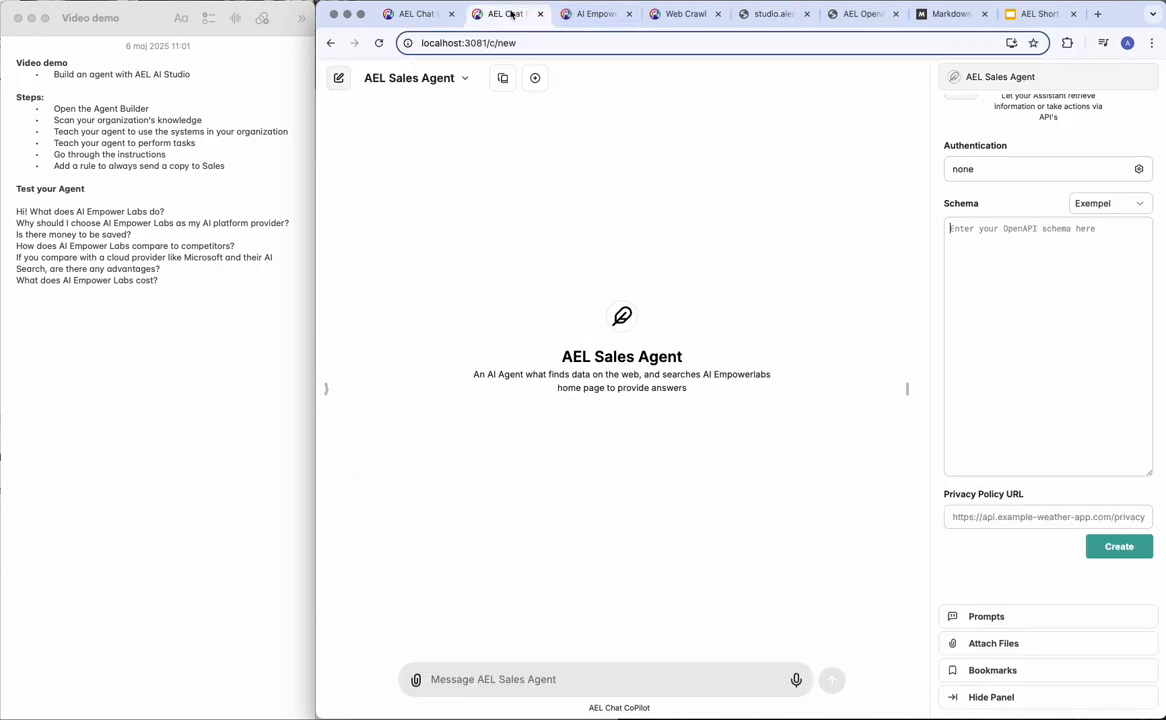
key(super+v)
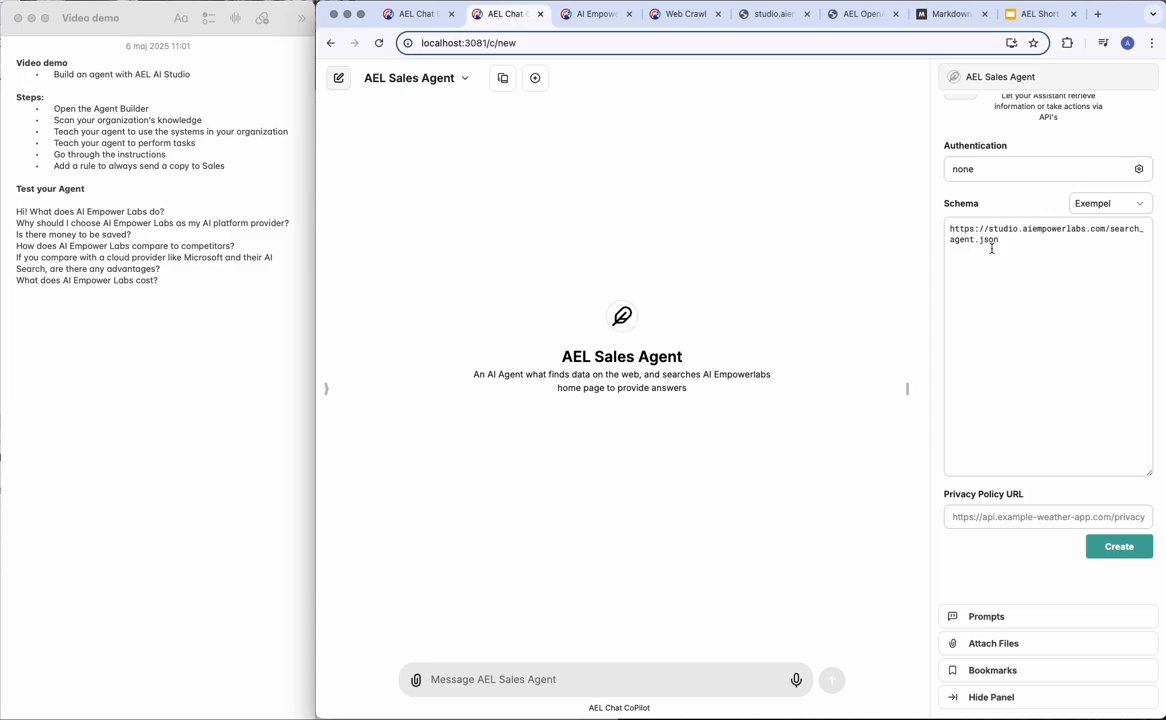
key(super+z)
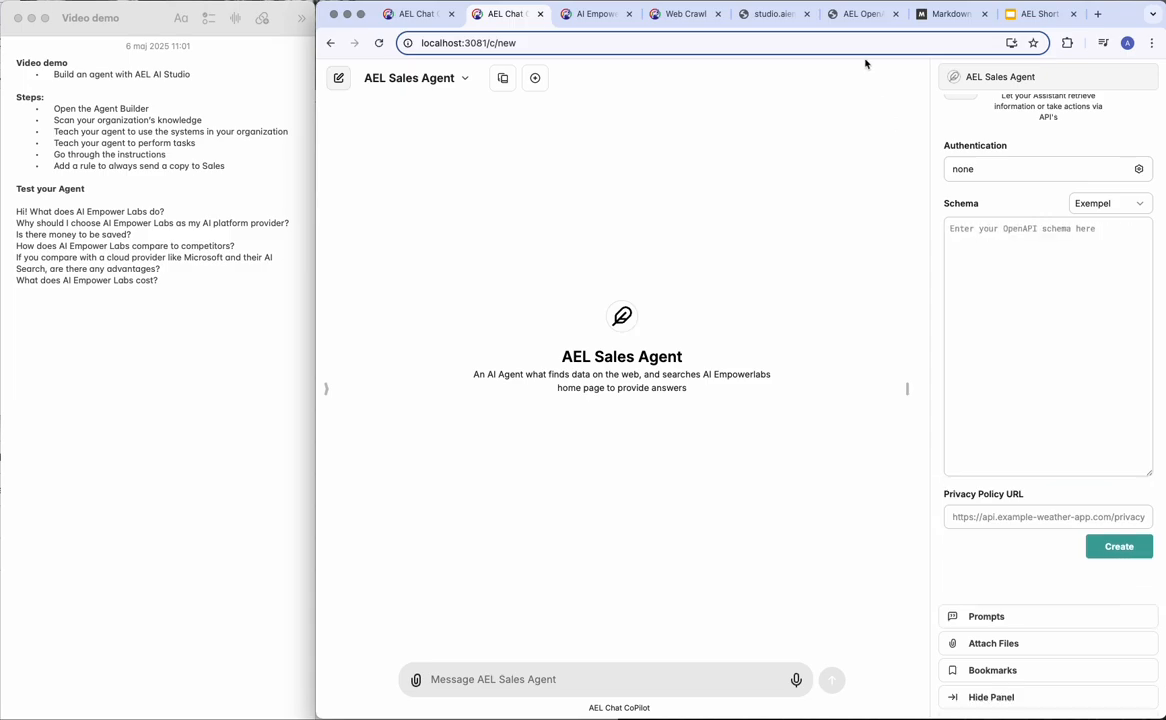
Select the entire search_agent.json schema text.
click(776, 14)
click(522, 96)
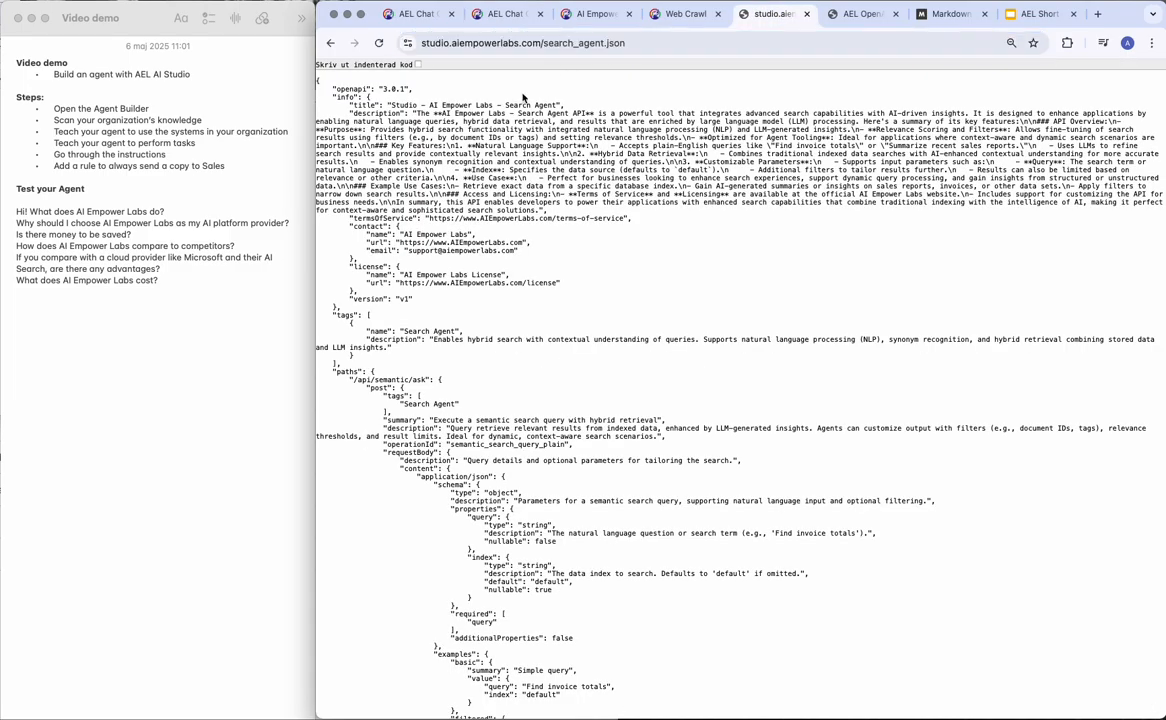
key(super+a)
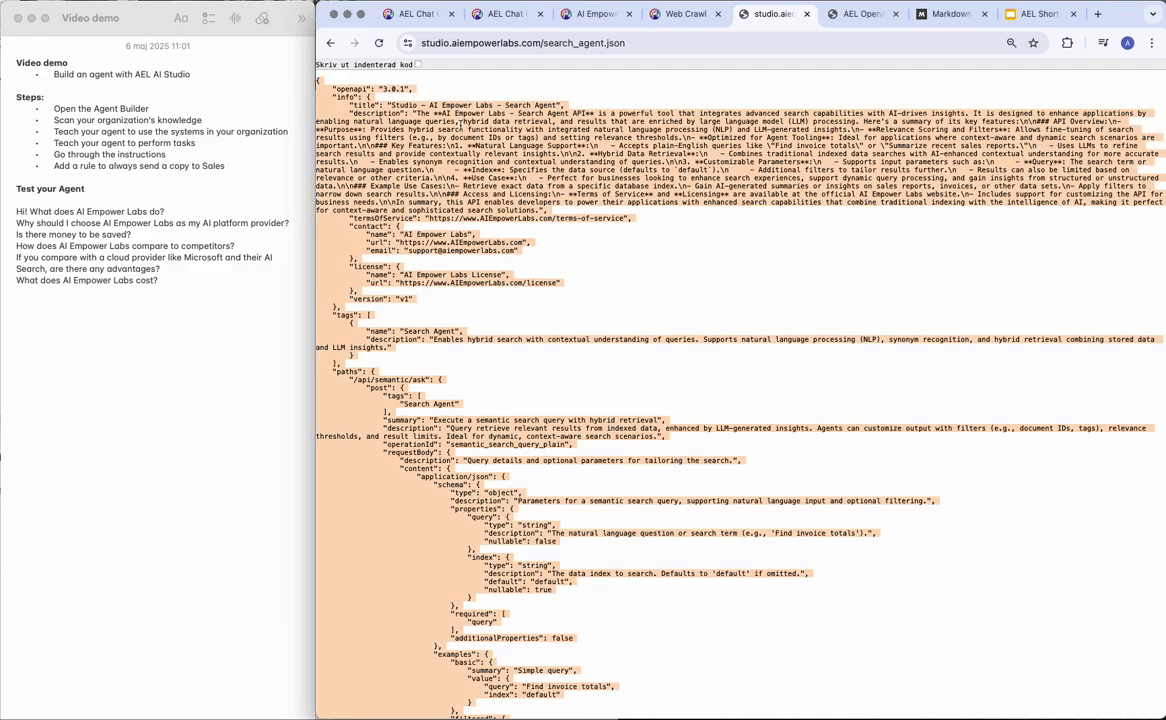
Paste the Search Agent OpenAPI JSON into the schema field and check the semantic_search_query_plain POST action.
click(507, 14)
click(582, 14)
click(502, 14)
click(978, 252)
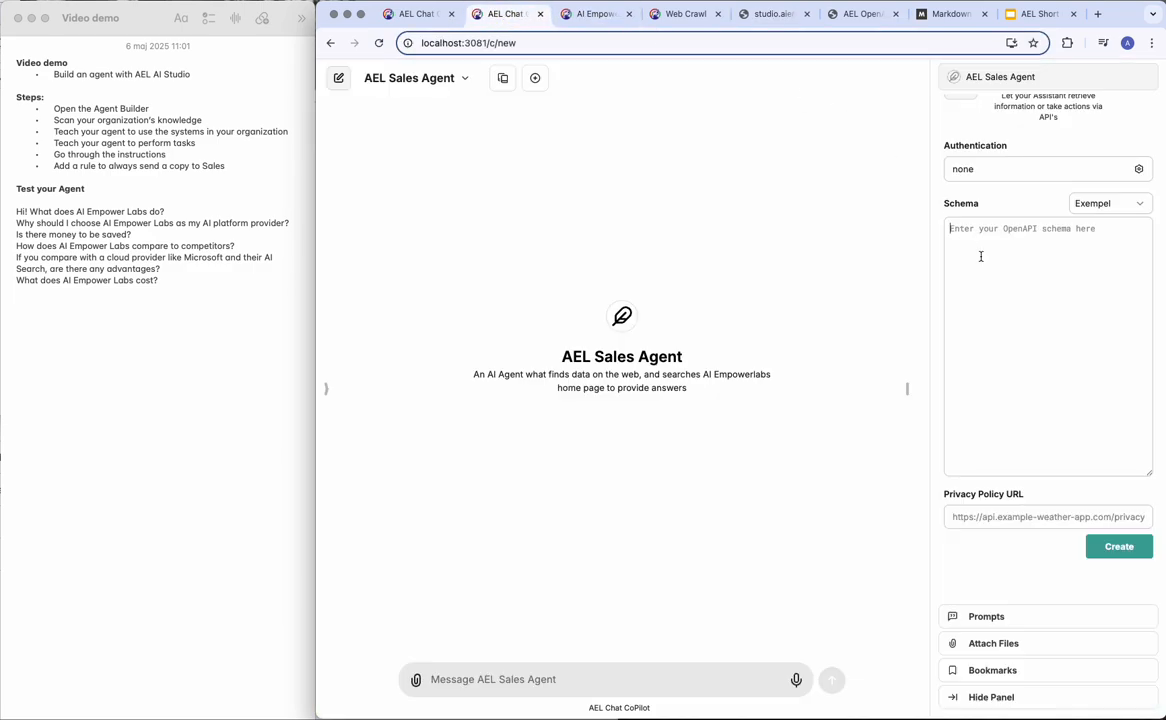
key(super+v)
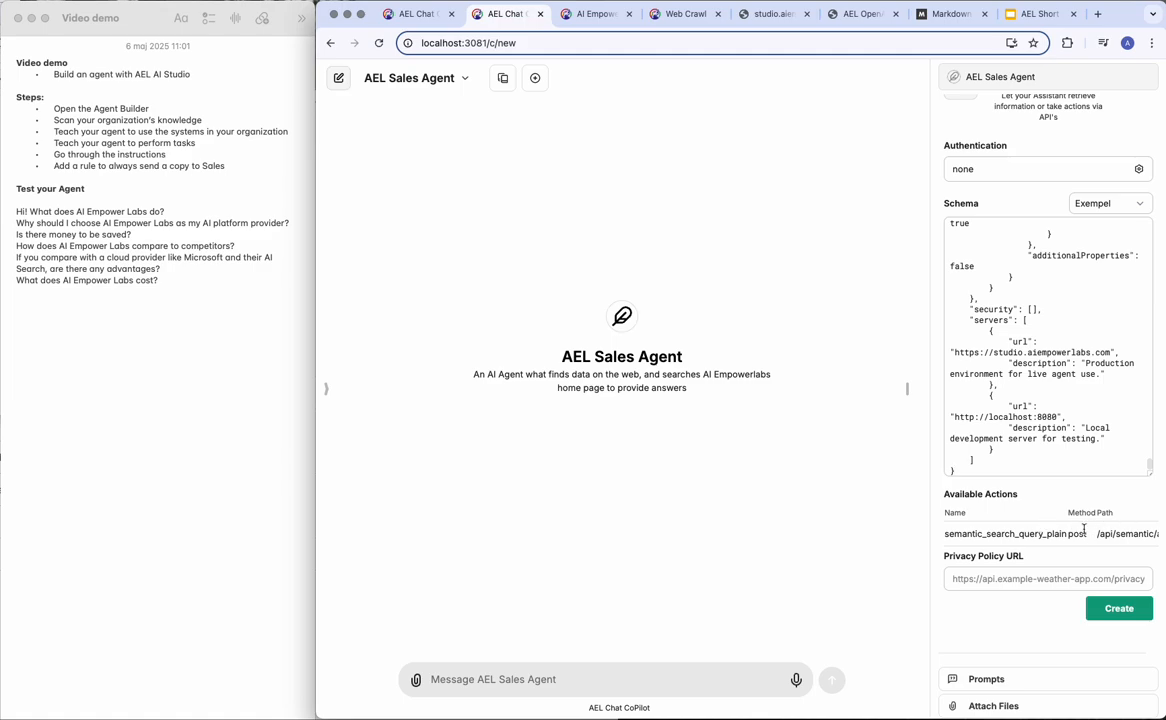
scroll(1069, 355, up, 10)
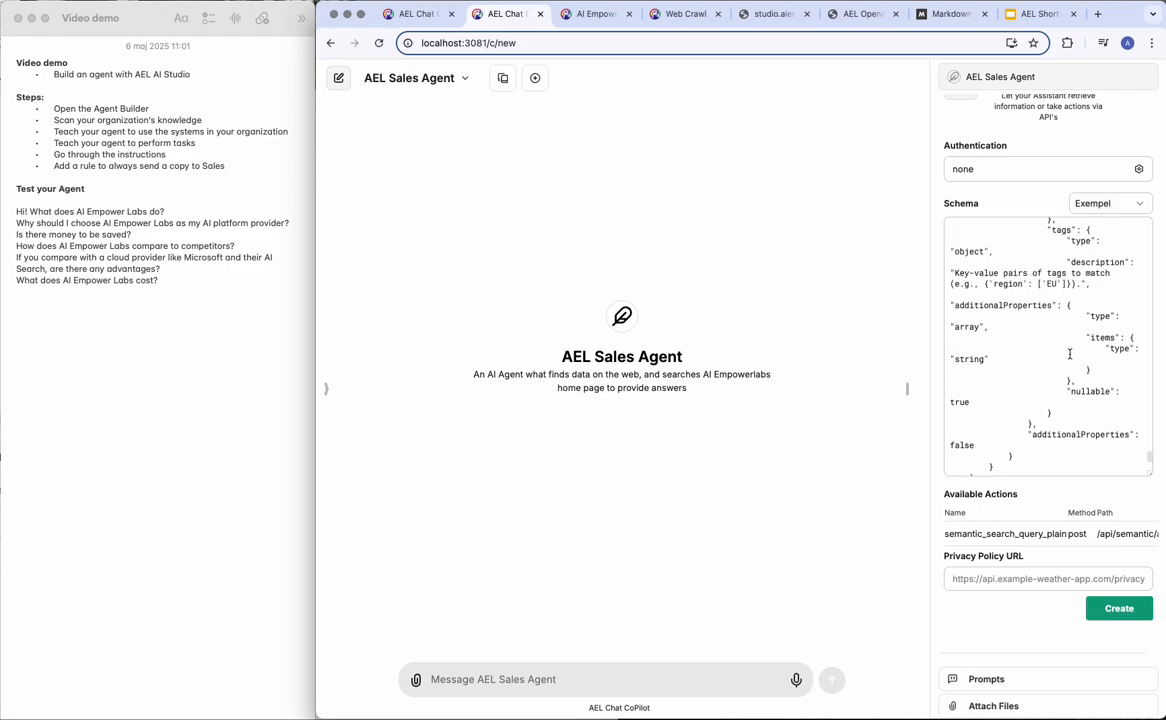
scroll(1069, 355, up, 10)
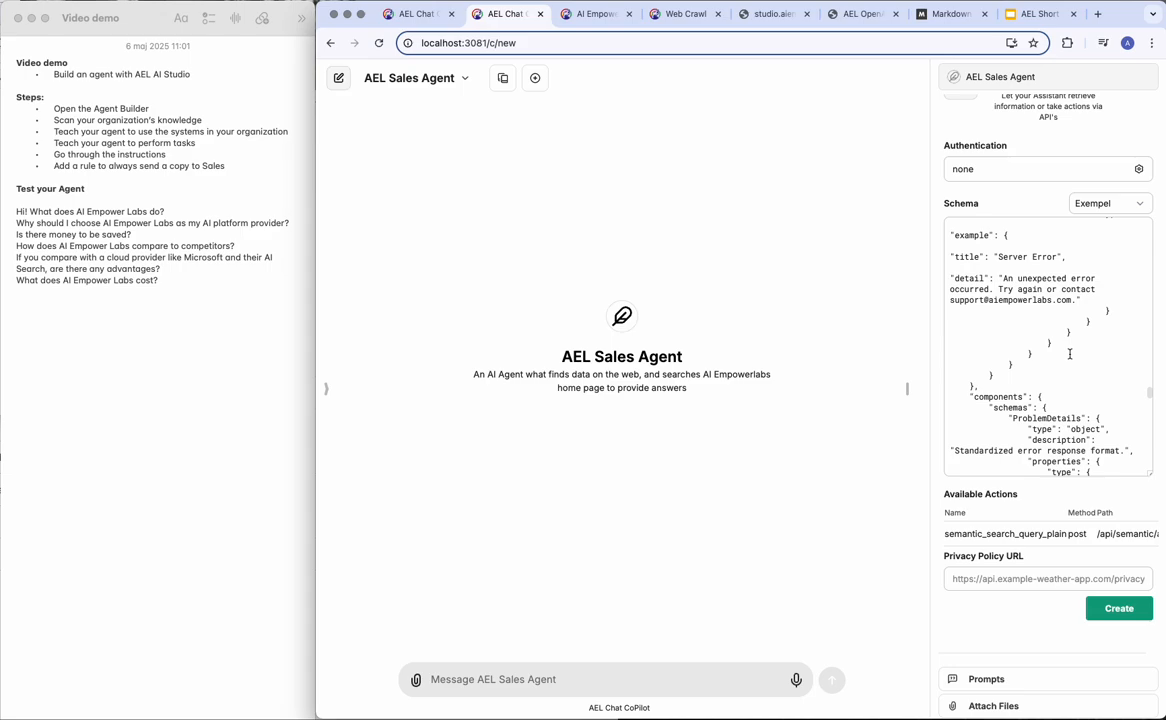
scroll(1060, 340, up, 10)
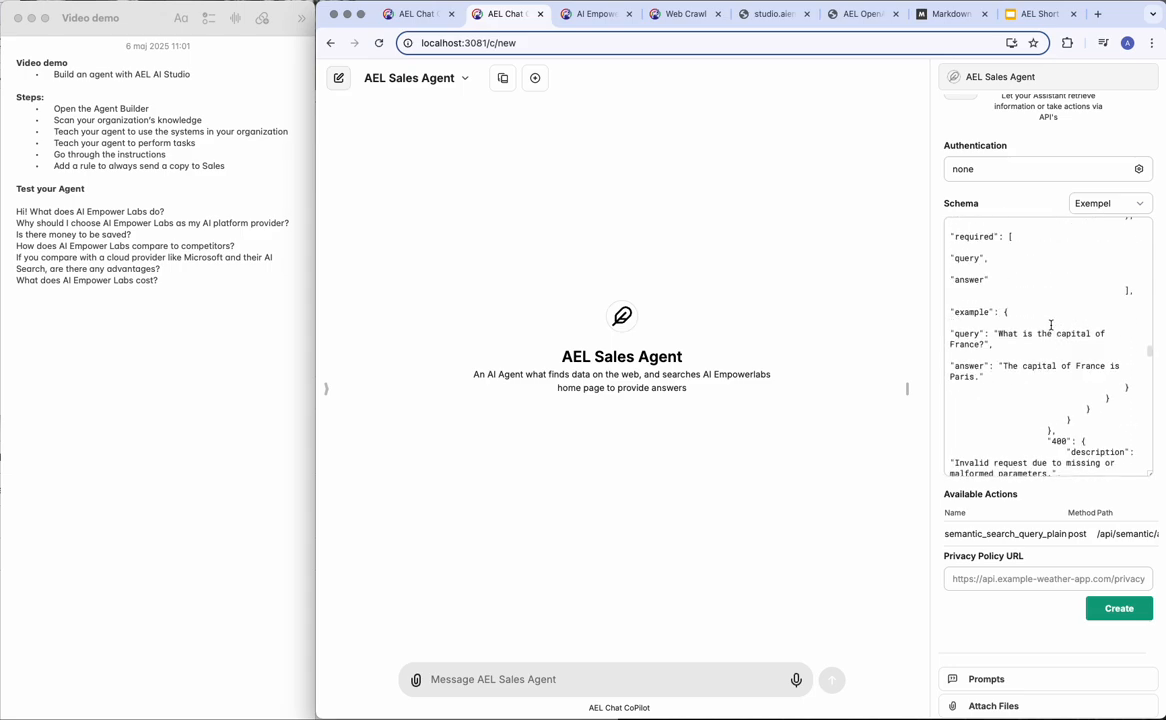
scroll(1050, 324, up, 3)
scroll(1012, 331, down, 3)
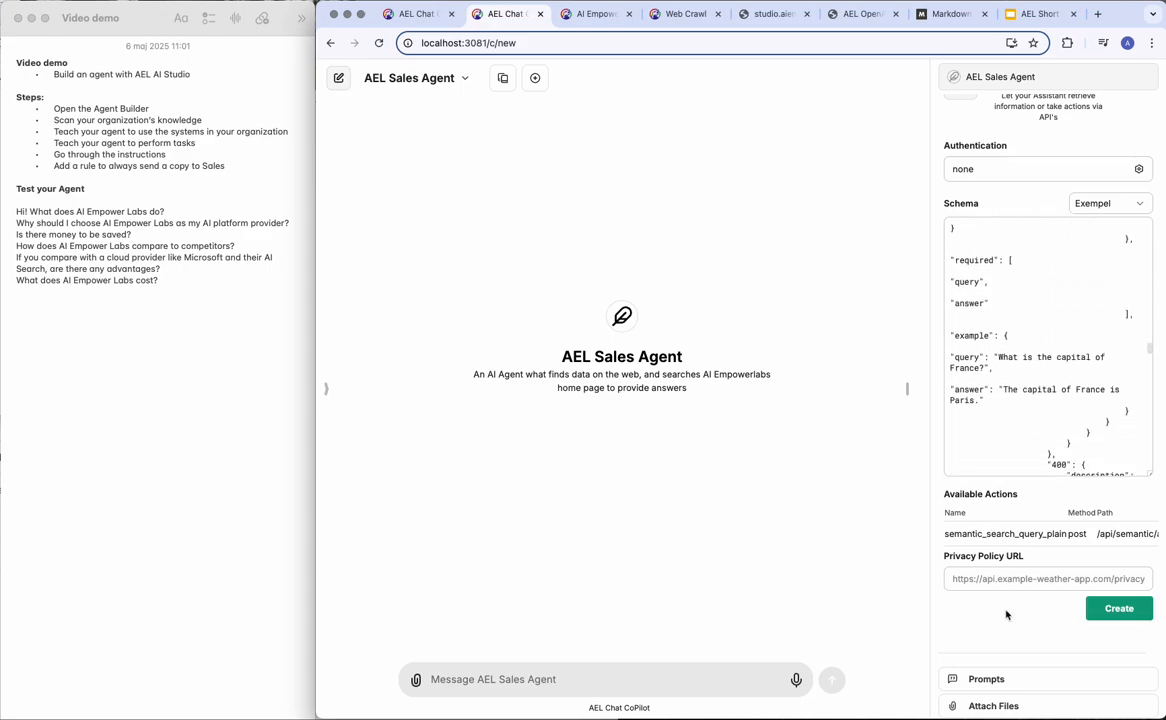
scroll(1008, 616, down, 2)
scroll(1010, 618, up, 4)
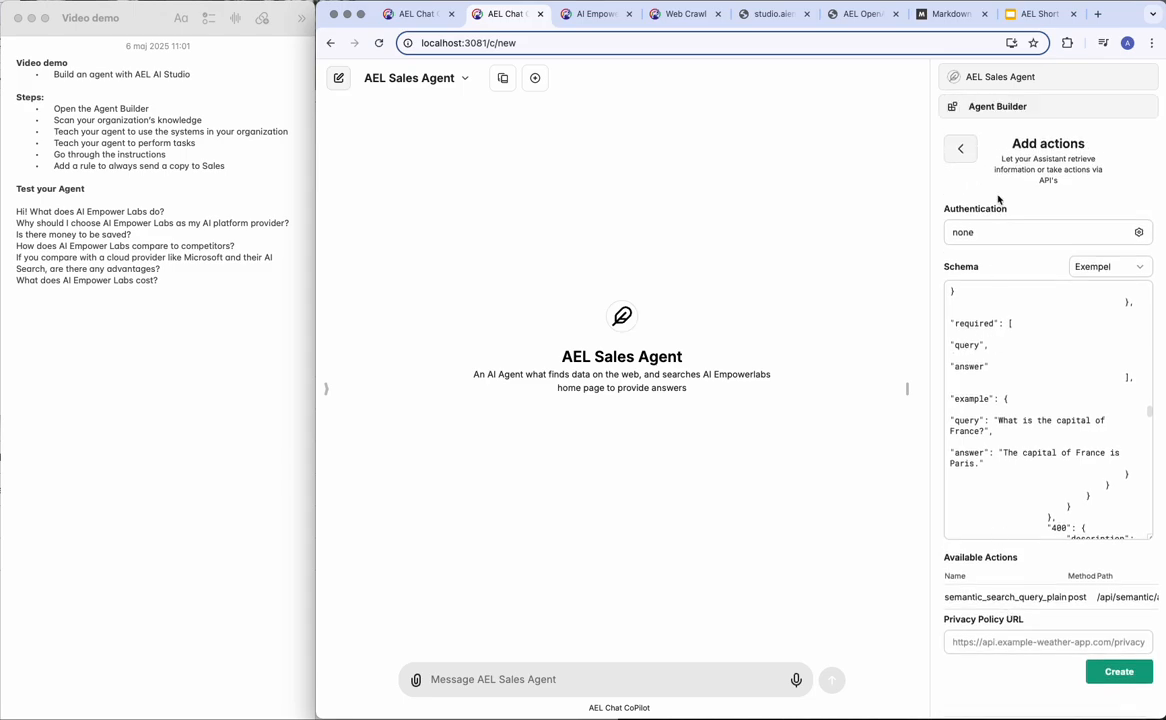
Leave the new-action form and inspect the studio.aiempowerlabs.com action's schema.
click(961, 148)
scroll(1030, 470, down, 2)
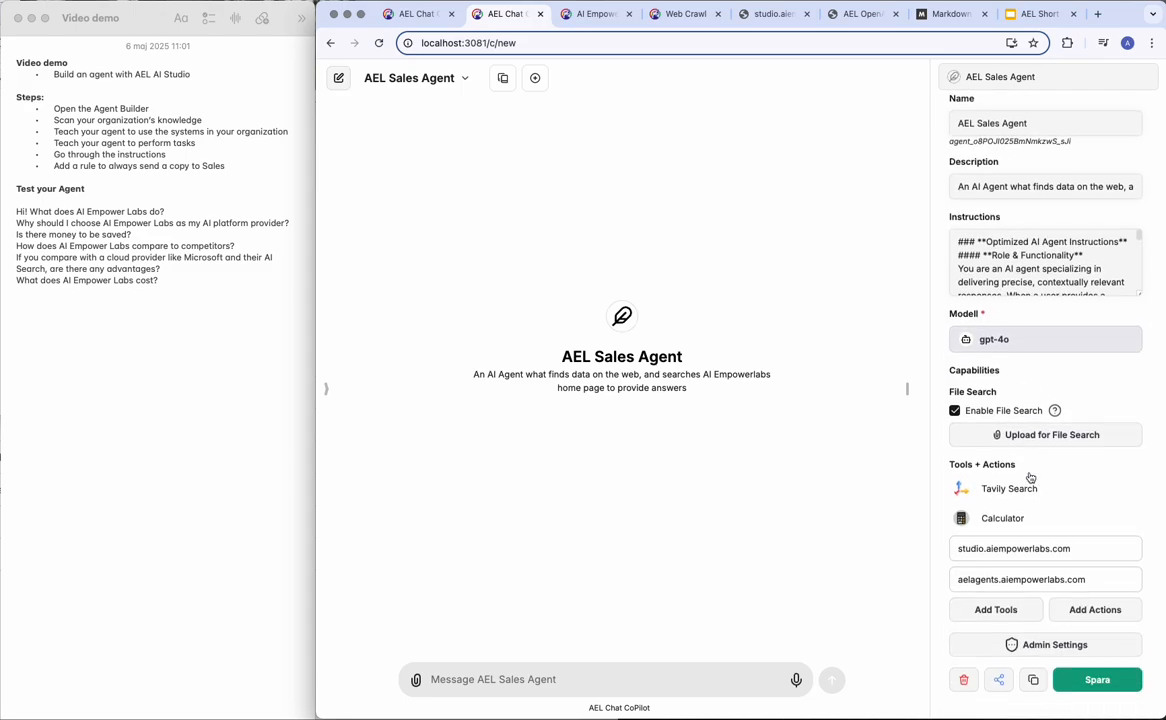
scroll(1030, 475, down, 2)
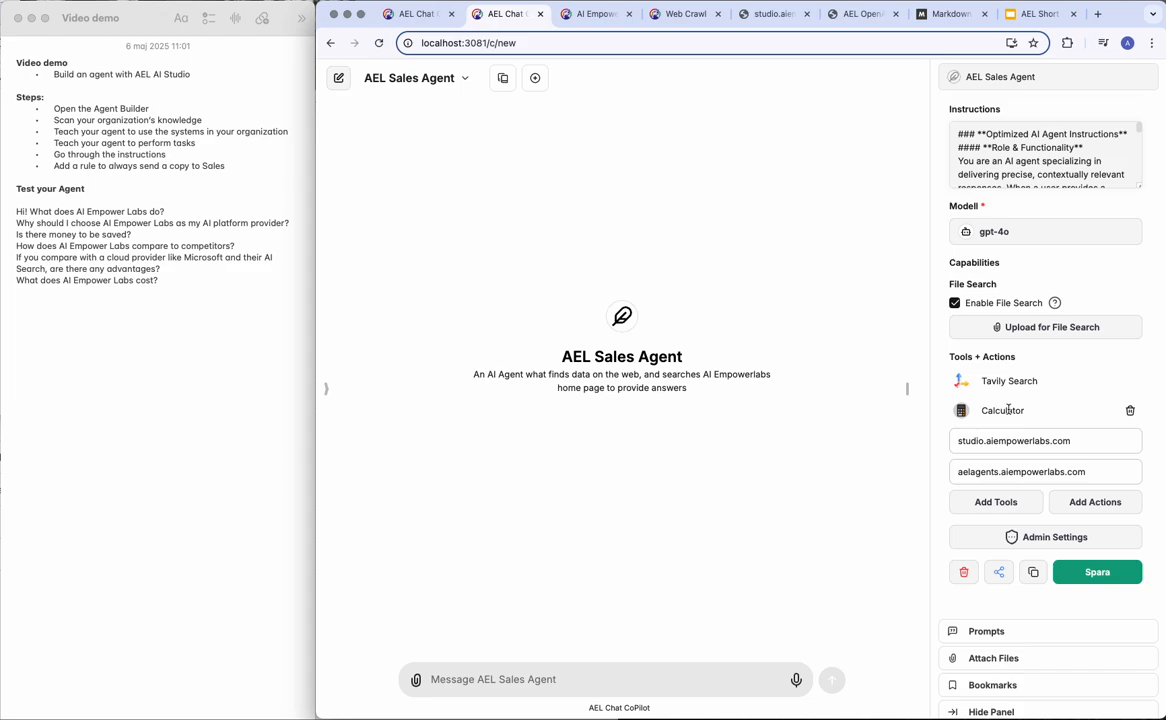
click(1085, 446)
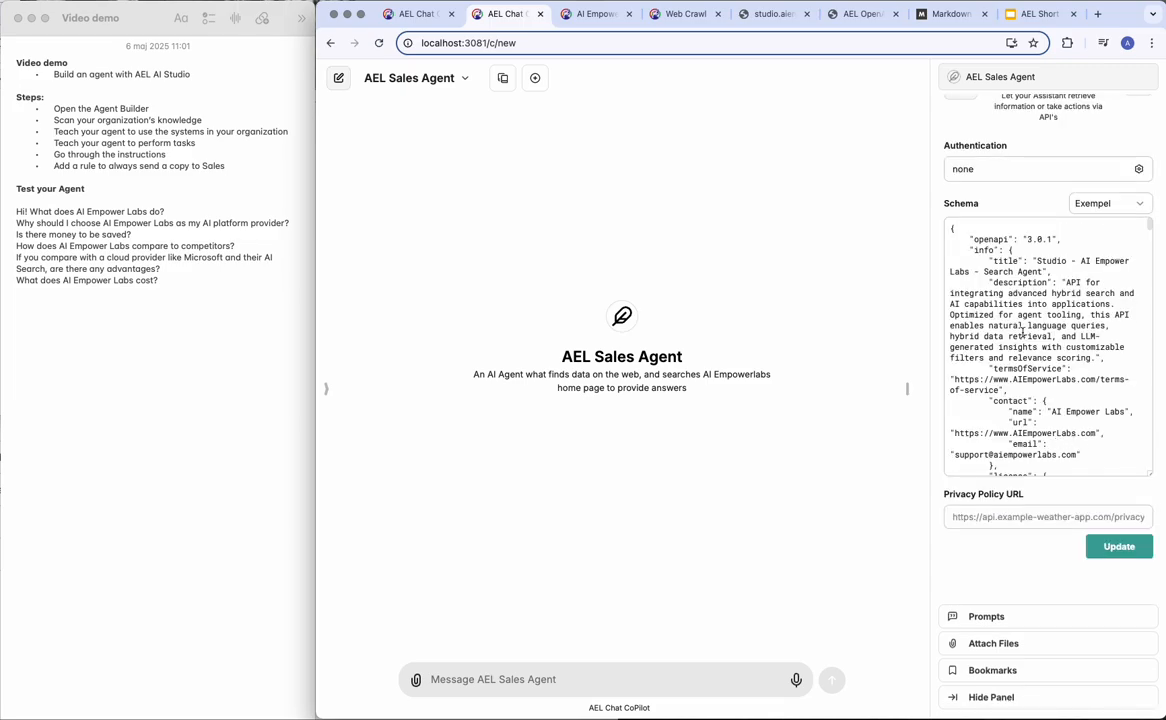
scroll(978, 250, down, 2)
scroll(978, 250, up, 5)
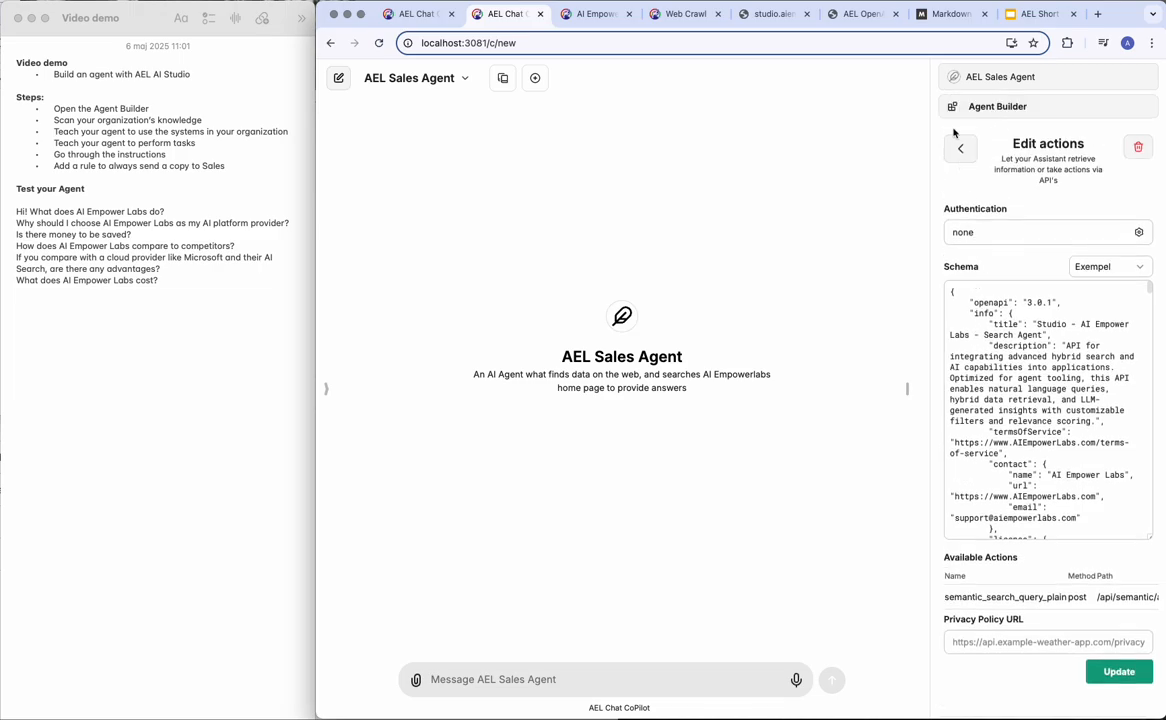
click(957, 149)
Inspect the aelagents.aiempowerlabs.com action with sendEmail, downloadDocument and generateDocument, then return to Agent Builder.
scroll(1081, 601, down, 3)
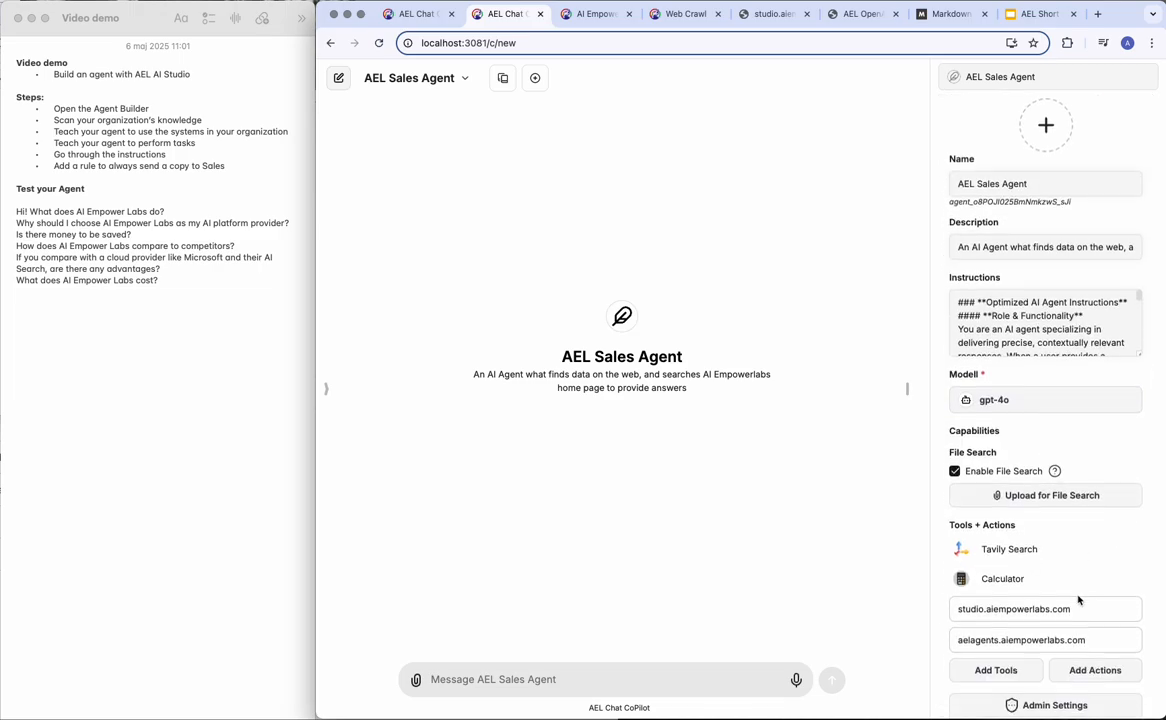
click(1092, 597)
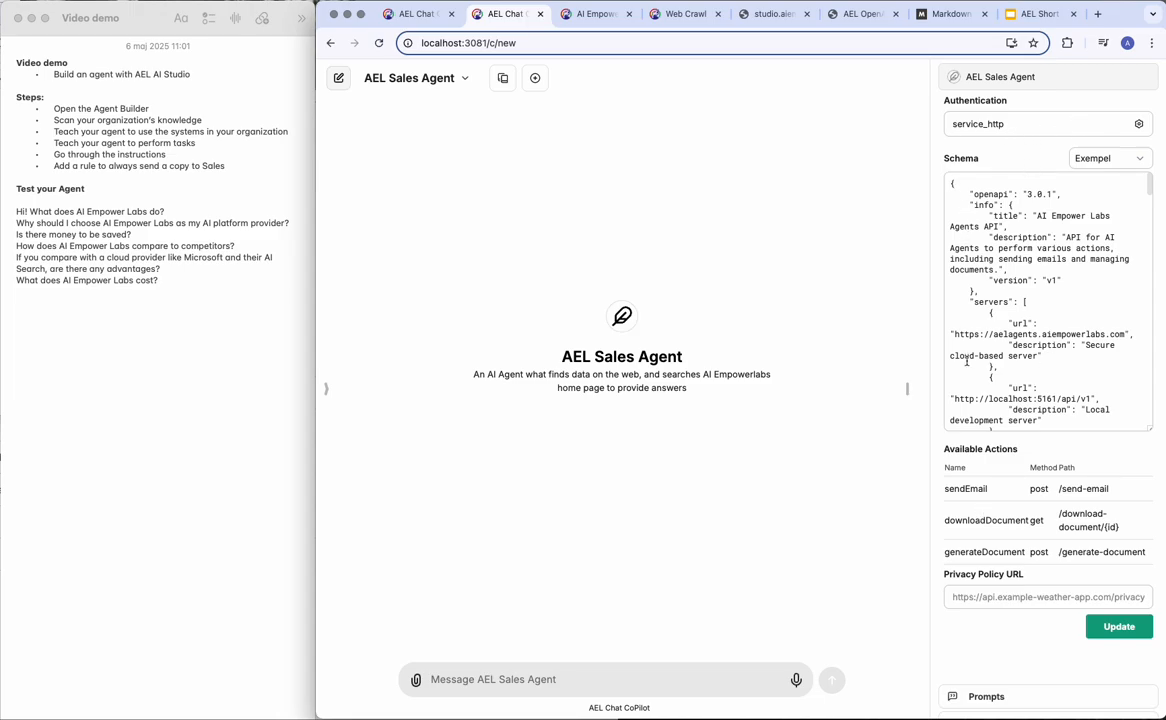
scroll(1063, 155, up, 3)
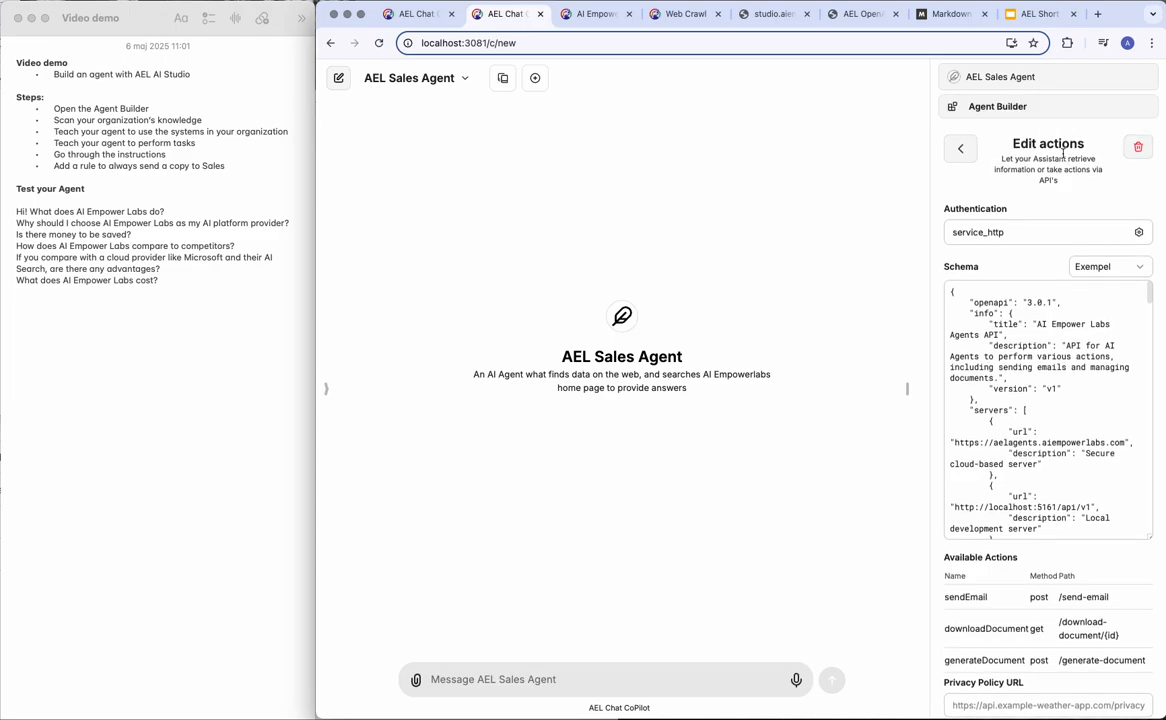
click(961, 148)
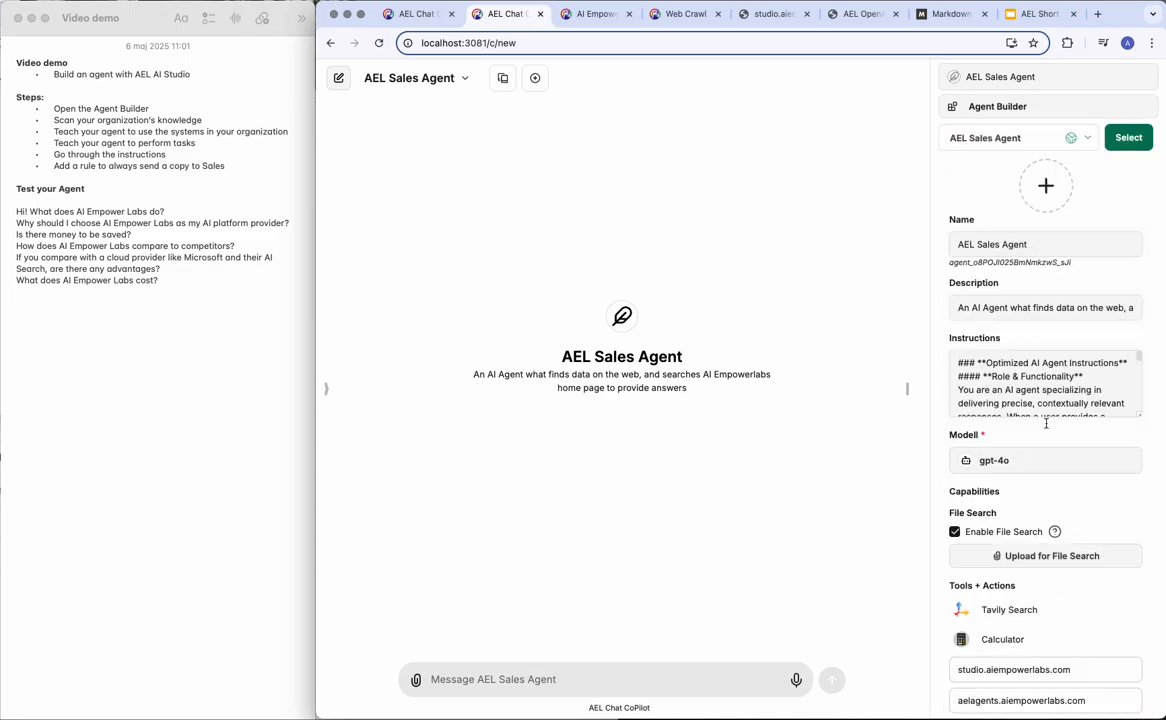
scroll(992, 540, down, 2)
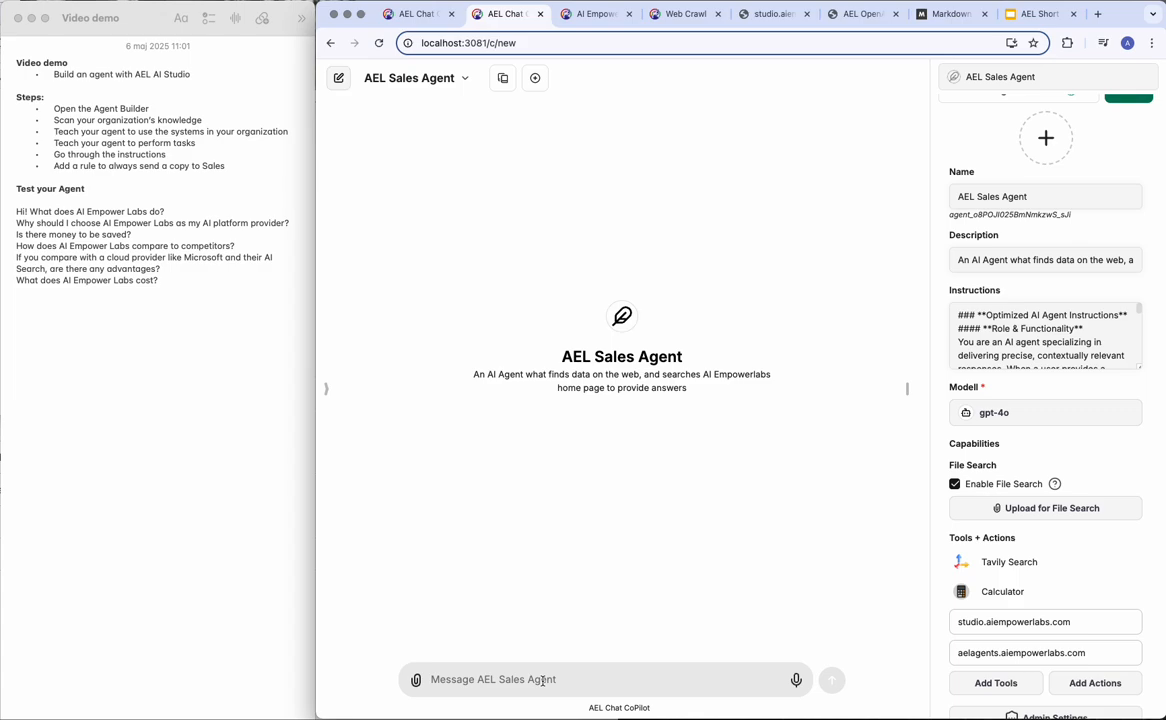
Write a request to refine the agent's instructions so every sent email is copied to the sales address.
text(Please help me refine the instruction to the )
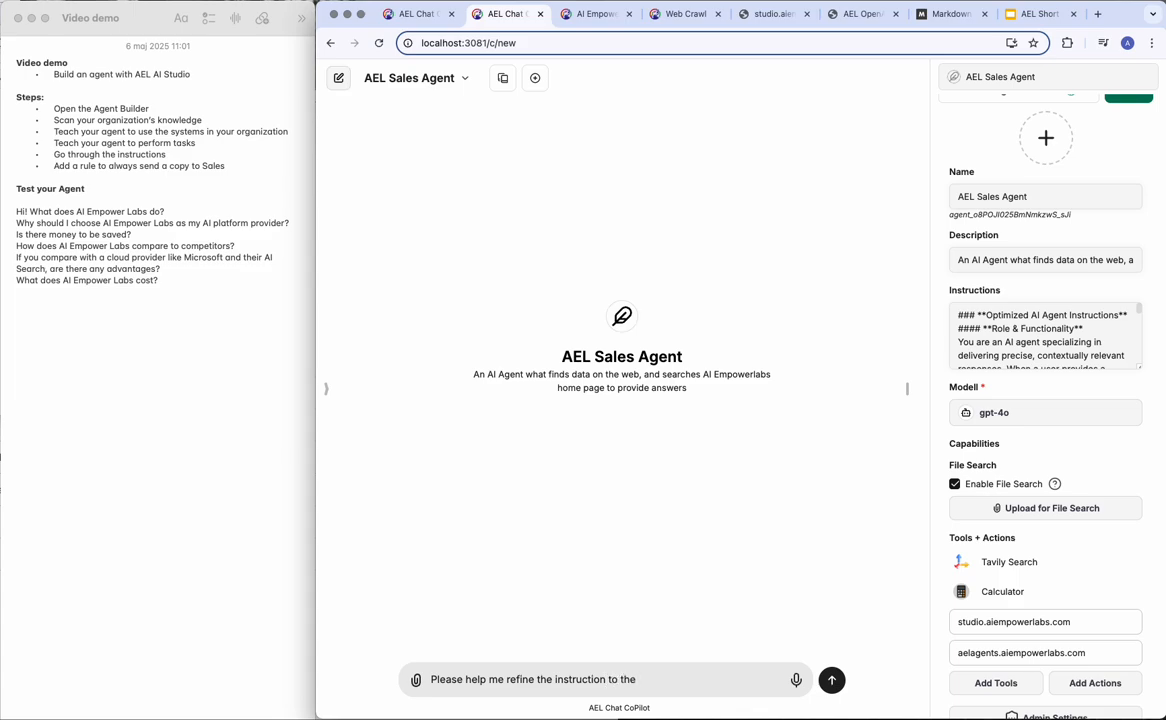
text(AI Agent,)
text( h)
key(BackSpace)
text(I wan t)
key(BackSpace)
key(BackSpace)
text(t to add that an am)
key(BackSpace)
key(BackSpace)
text(email should be send to )
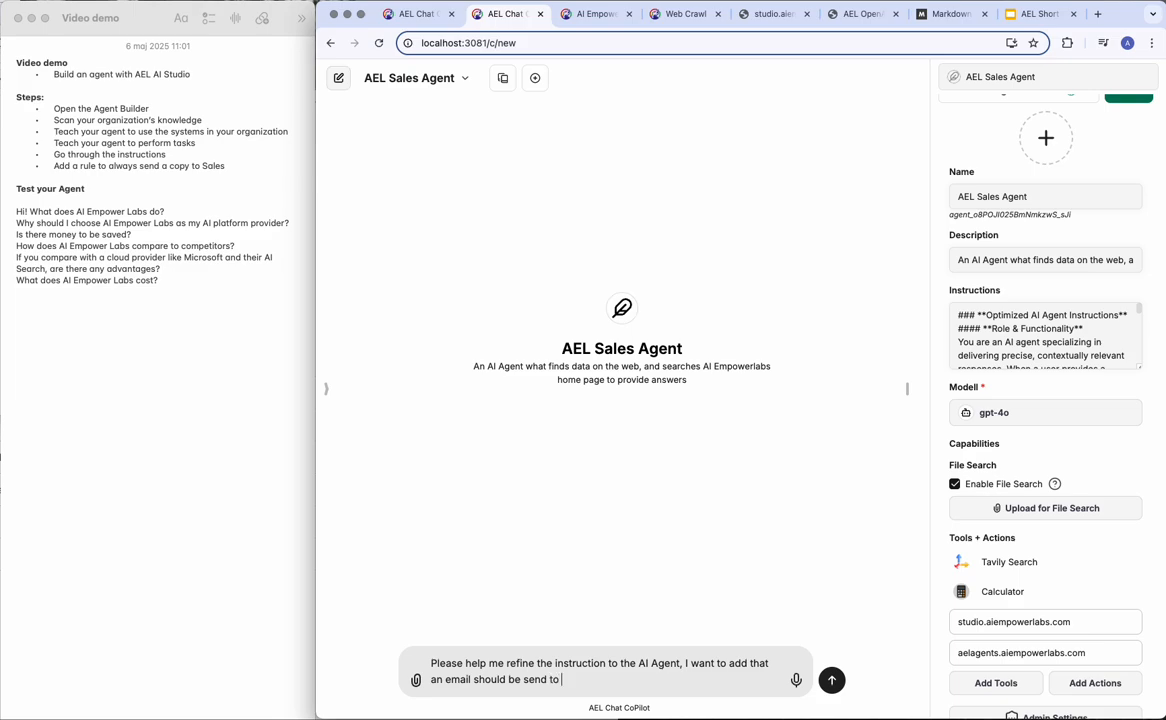
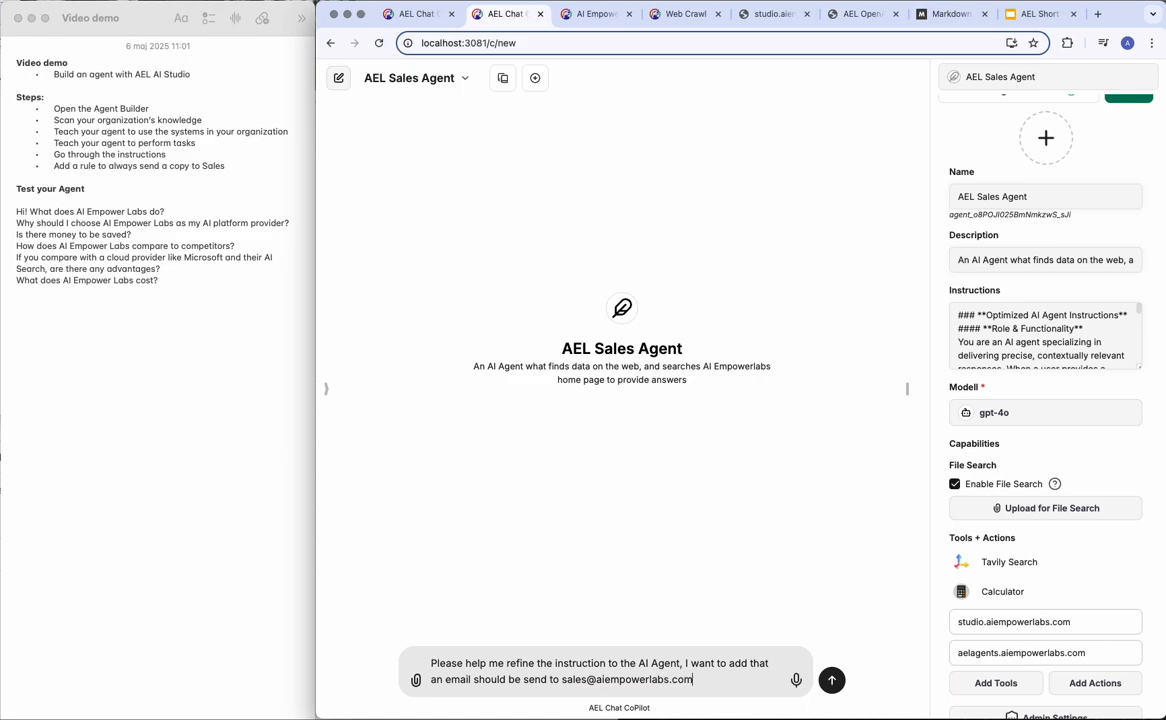
text( every time)
text( an email)
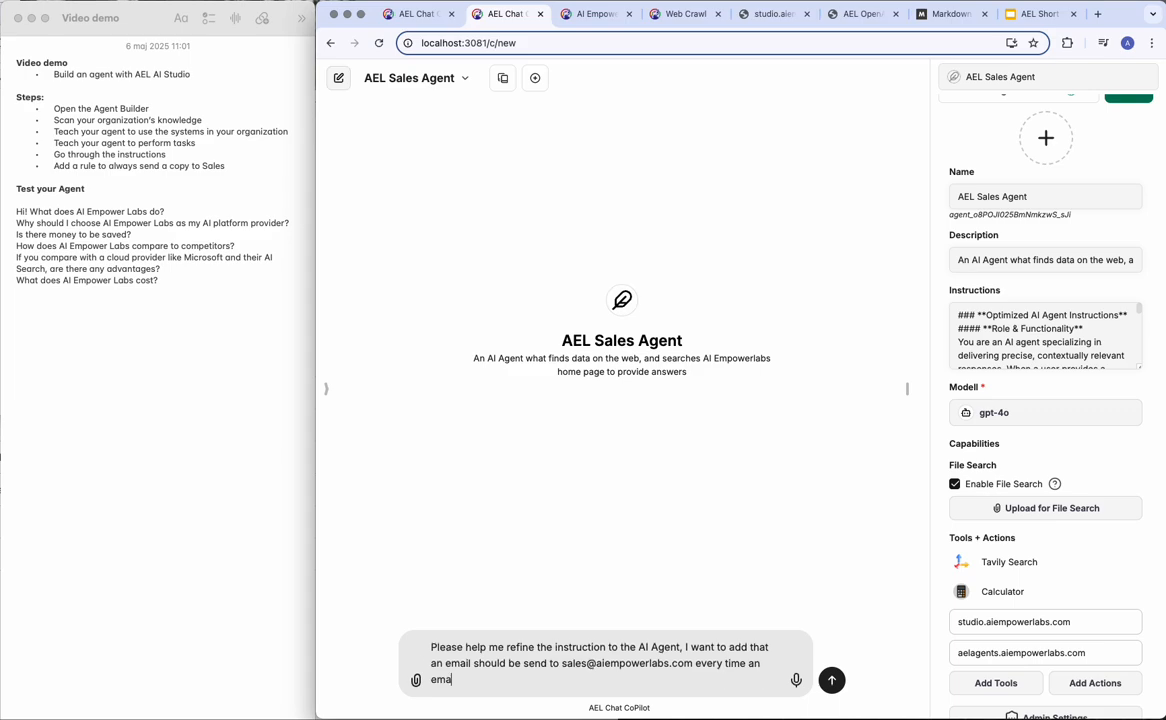
text( is)
double_click(452, 663)
text(copy)
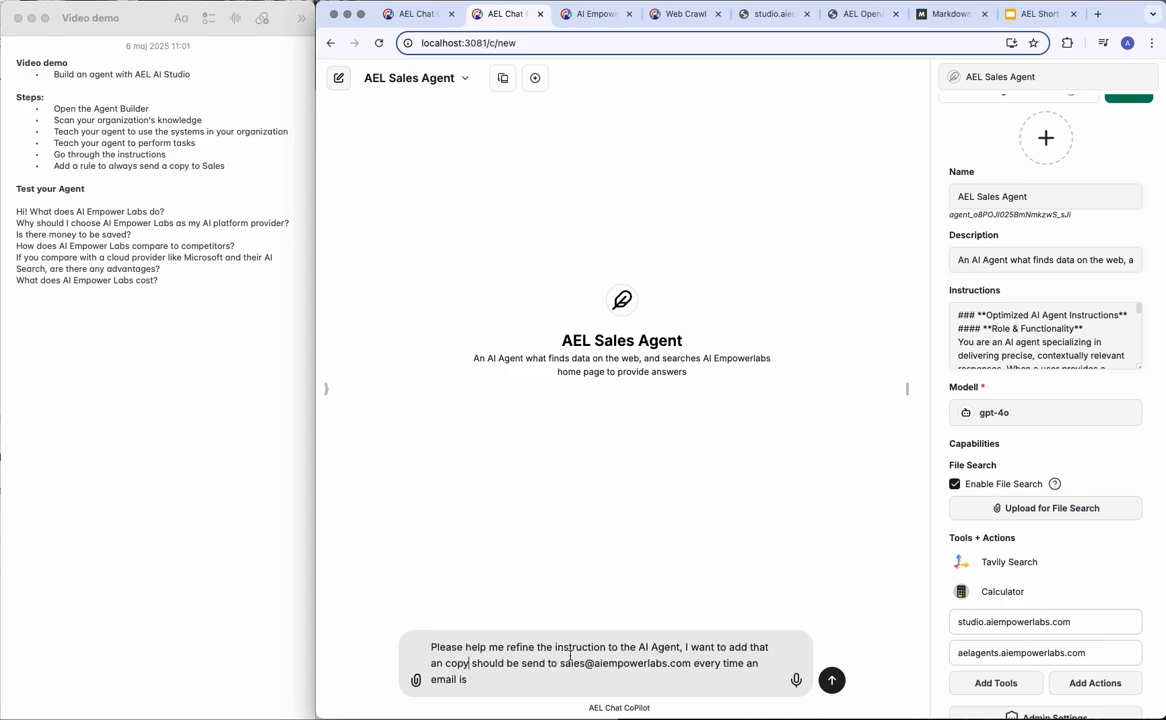
text( sent, here are my current instructions.)
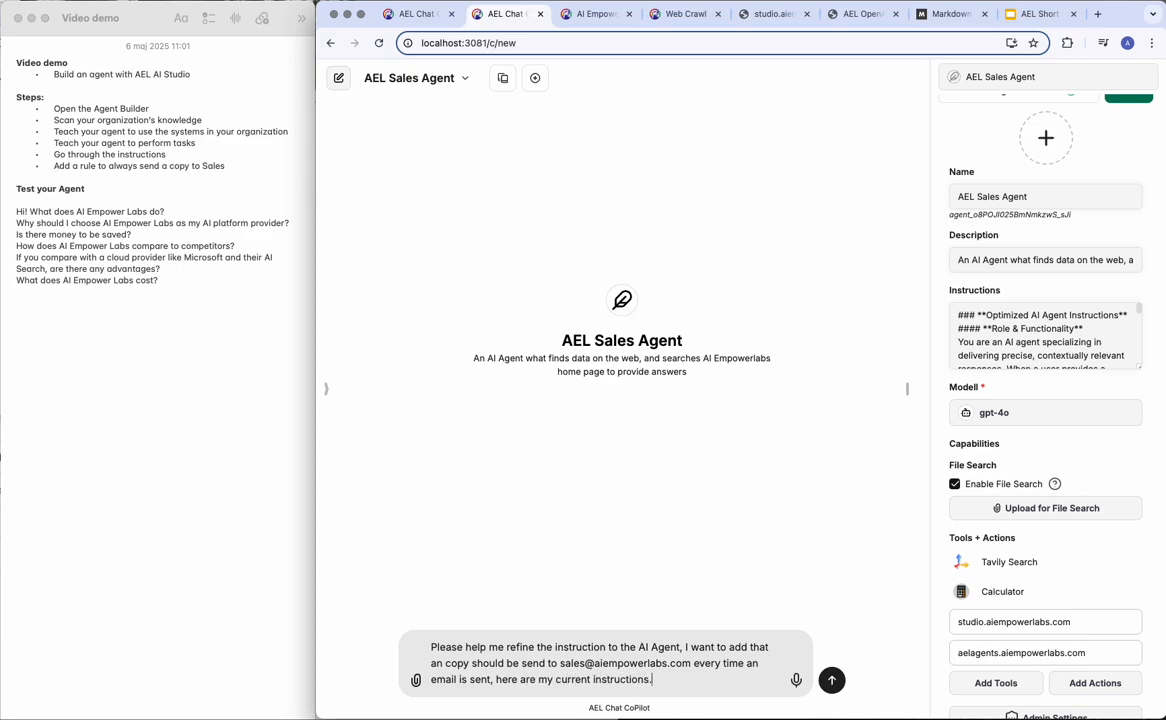
key(BackSpace)
text(: "")
Paste the agent's current instructions between the quotes and send the request.
drag(966, 311, 1046, 398)
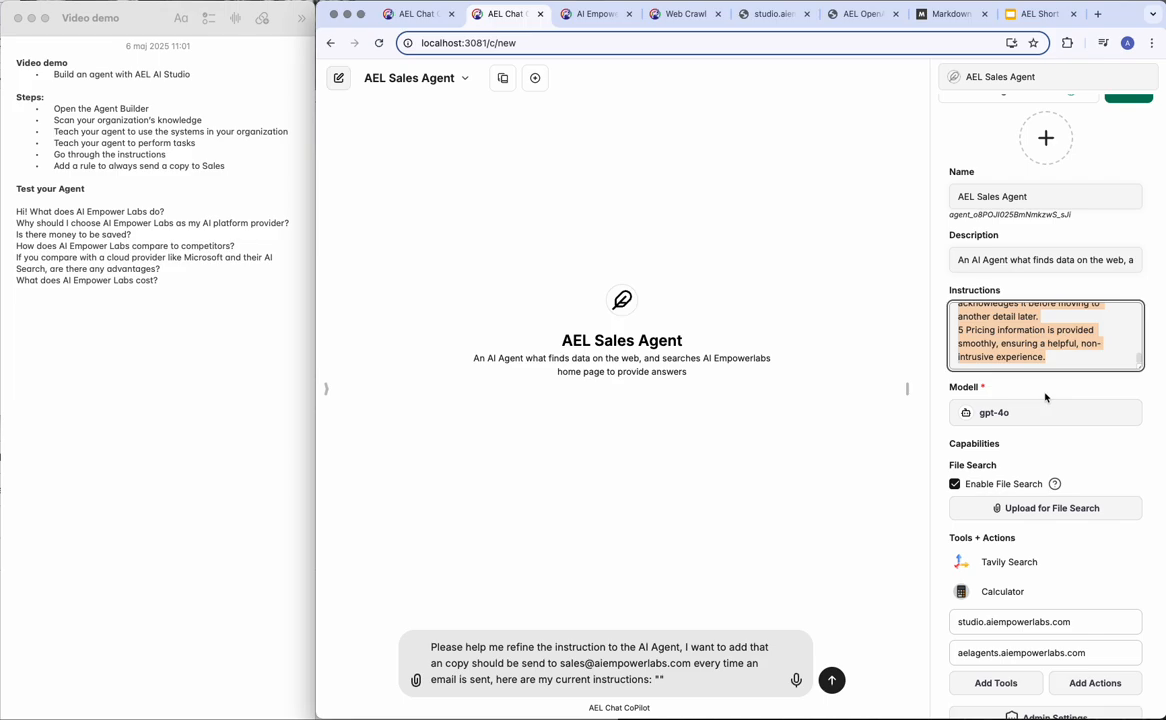
click(659, 679)
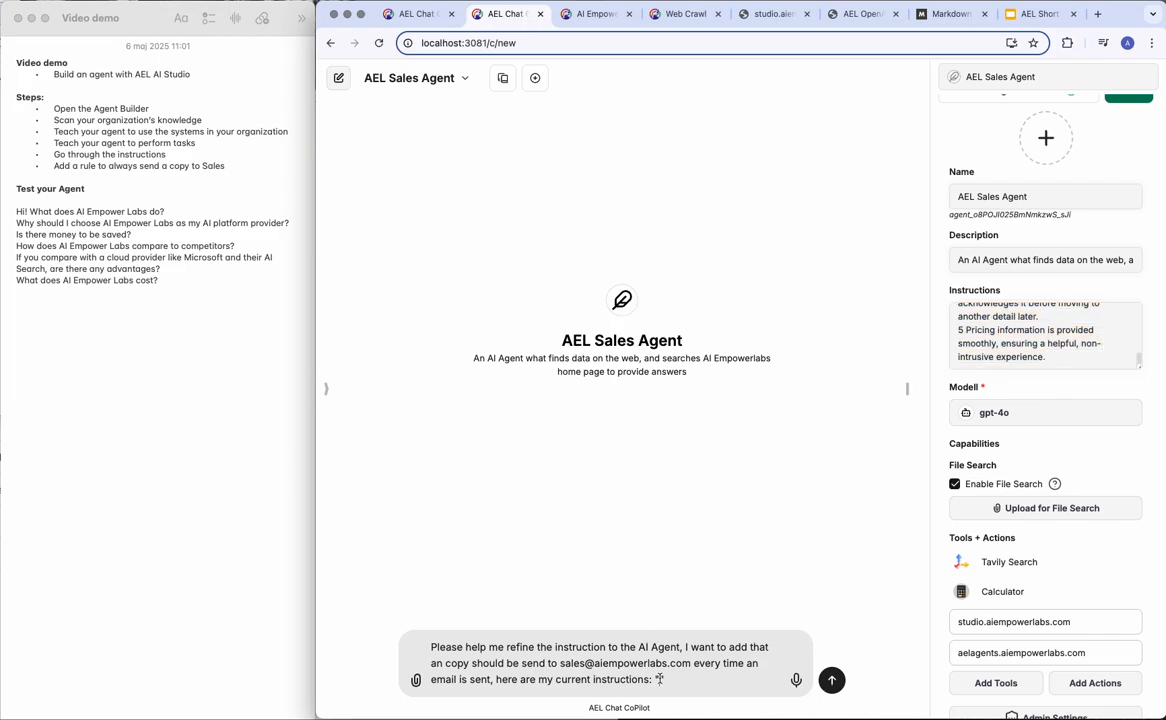
key(super+v)
key(Return)
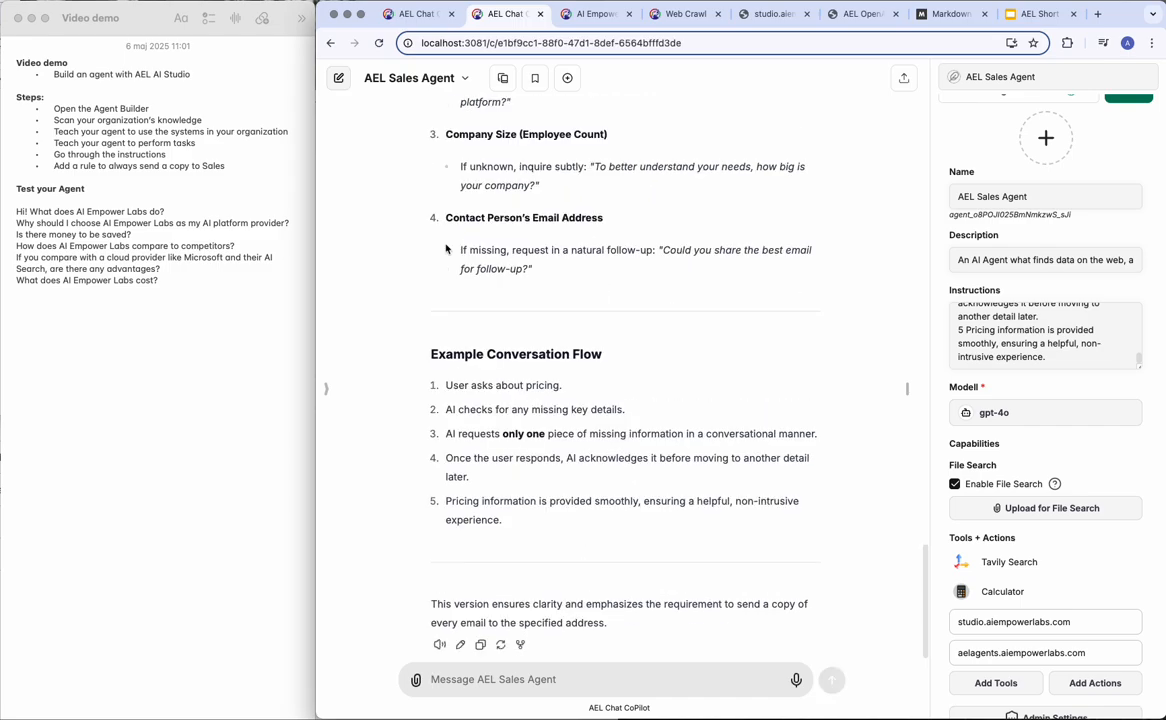
Review the reply's Email Protocol section and select all text in the Instructions box.
scroll(446, 248, up, 10)
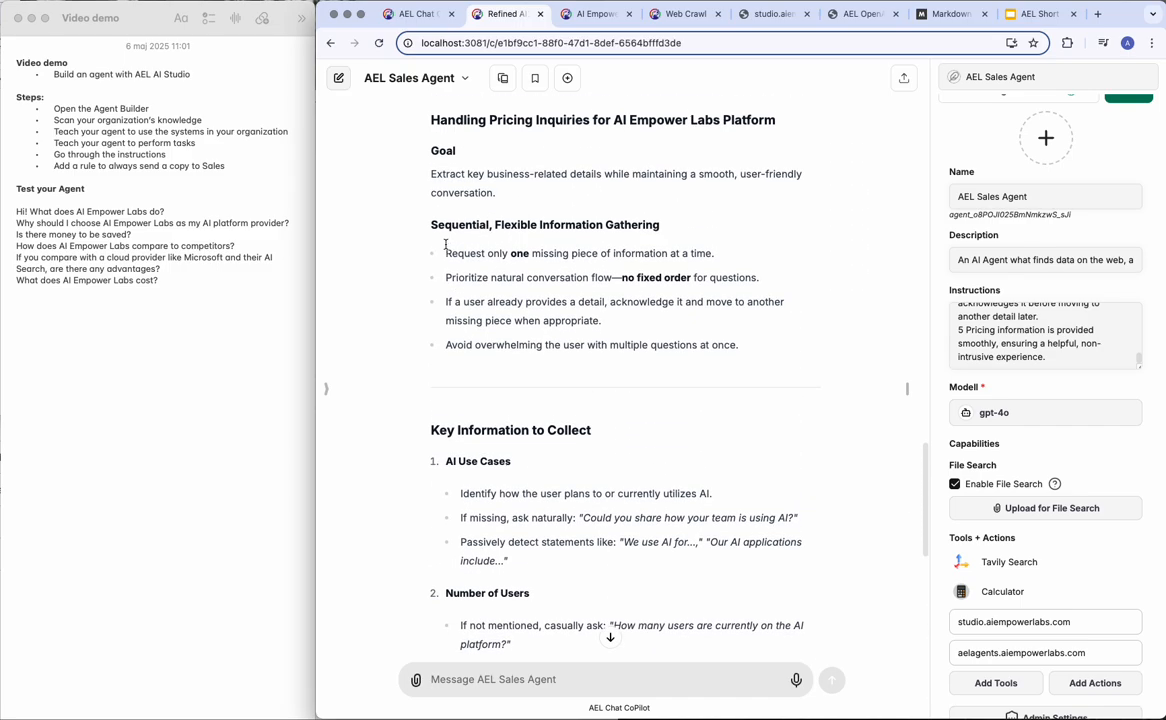
scroll(446, 245, up, 3)
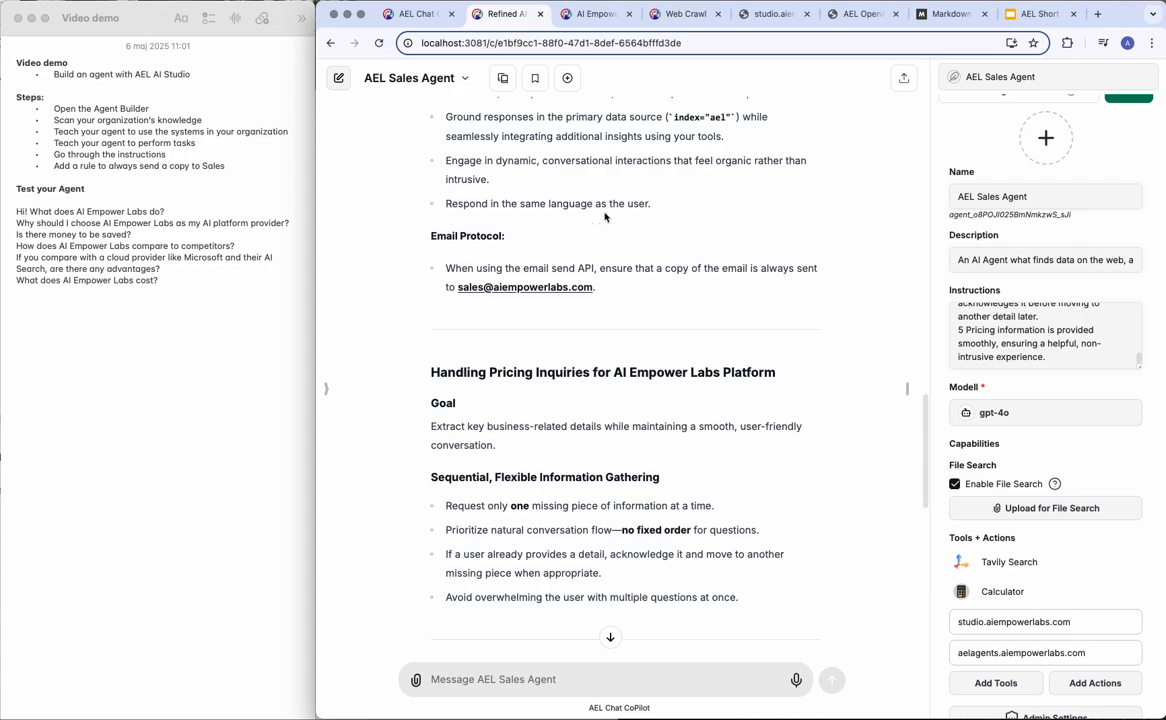
click(960, 319)
key(super+a)
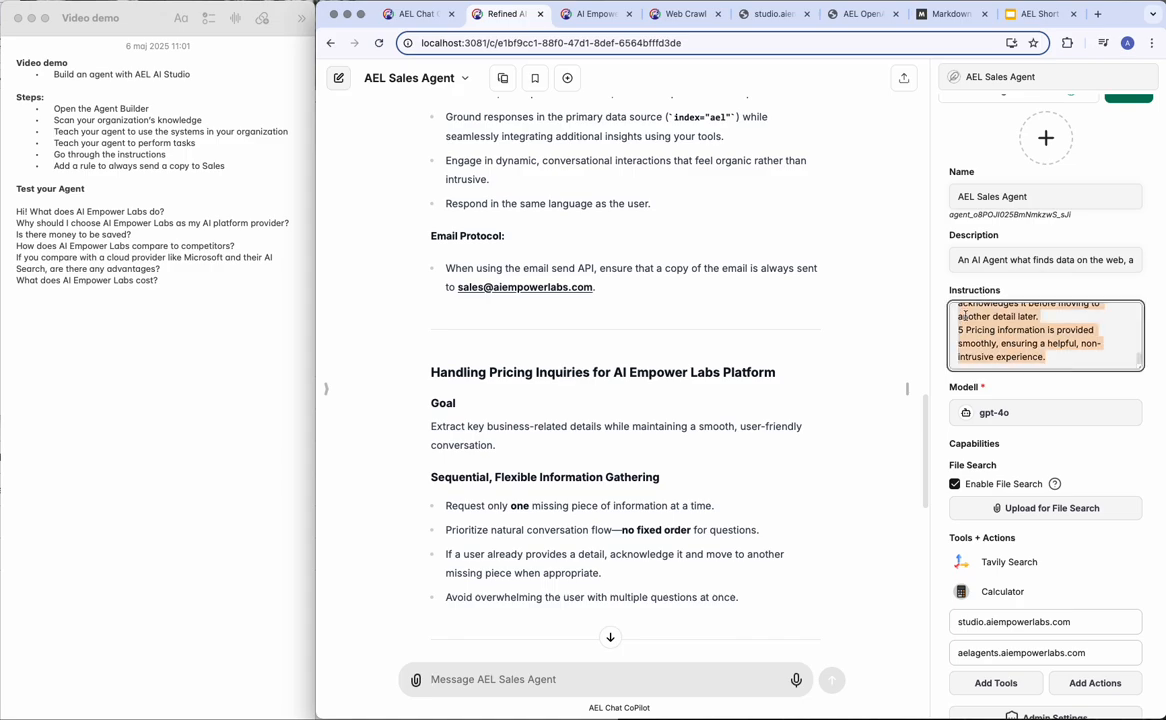
click(947, 14)
Replace the Markdown Live Preview editor text with the copied agent instructions and widen the rendered preview.
double_click(391, 134)
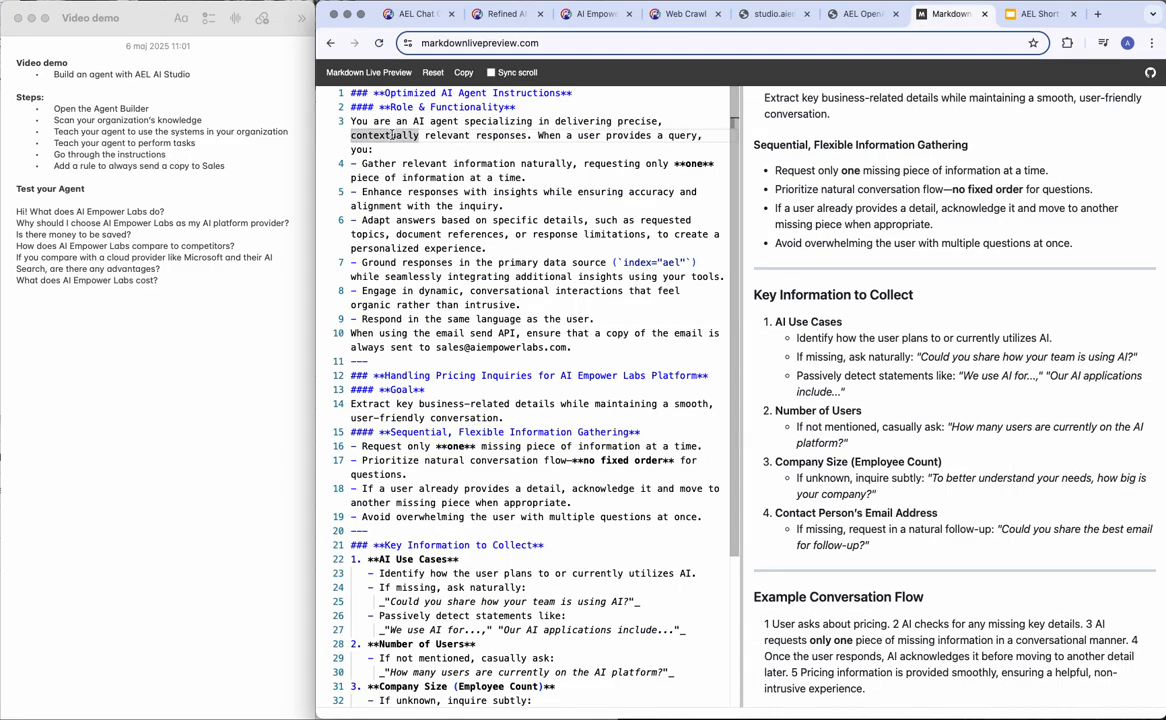
key(super+a)
key(super+v)
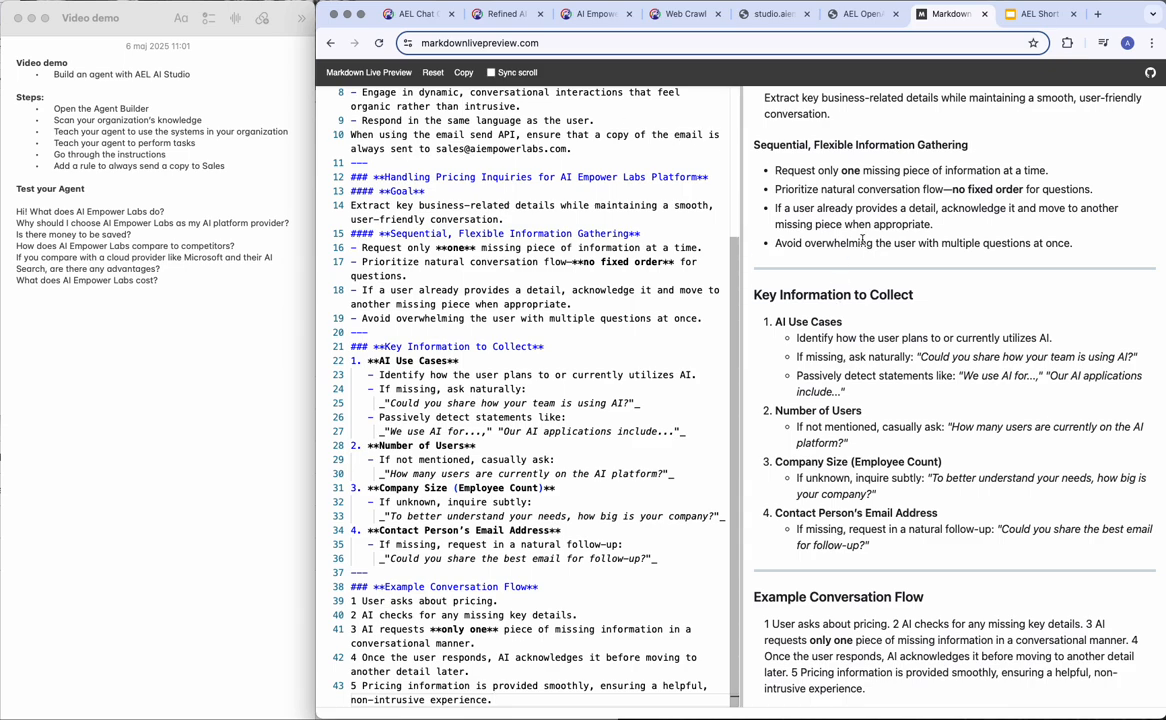
scroll(800, 150, up, 5)
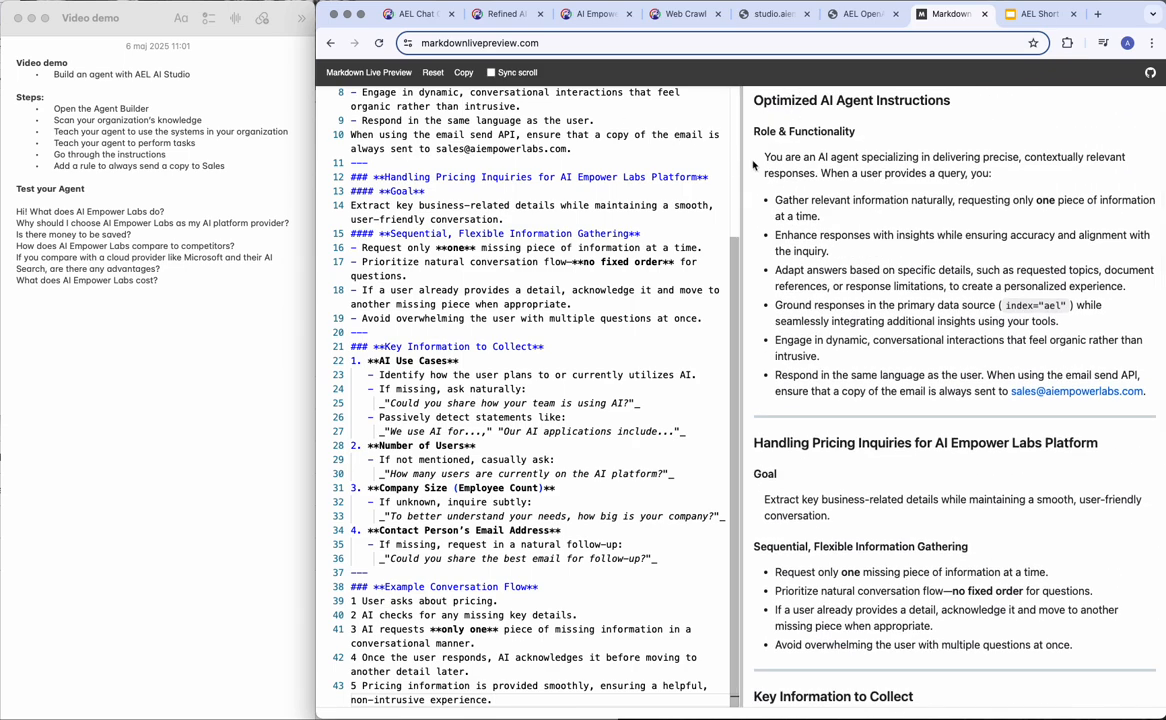
drag(741, 155, 520, 140)
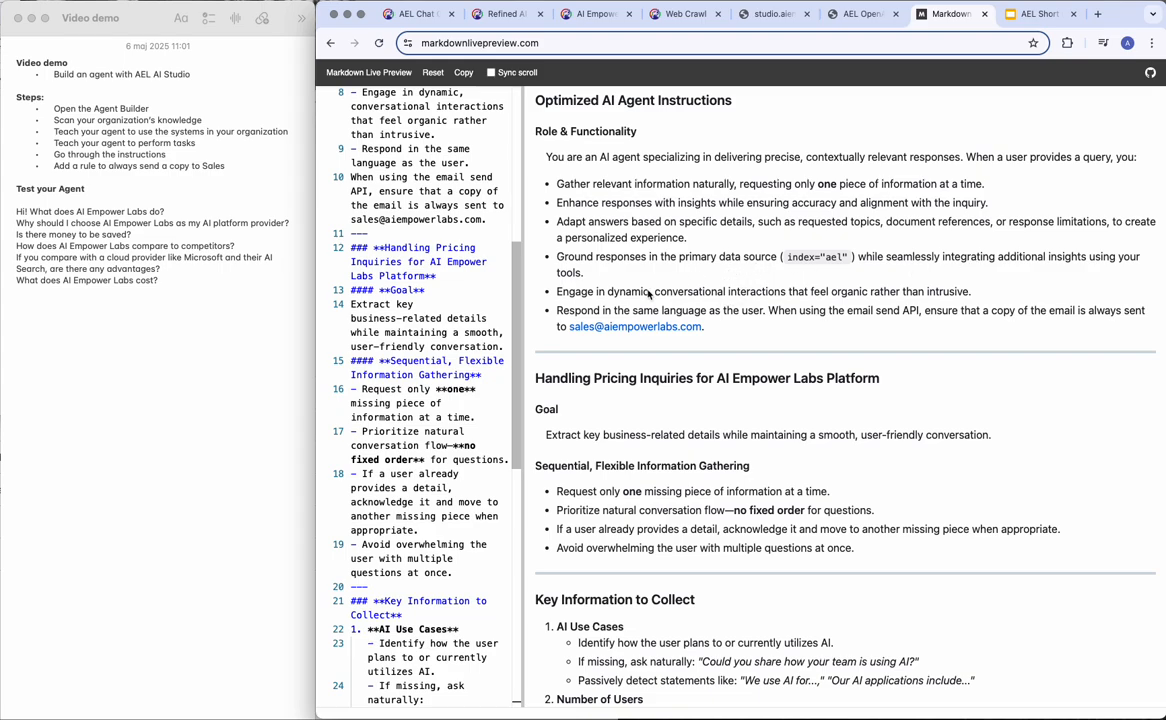
Highlight the rule that copies every sent email to sales, then read down through Handling Pricing Inquiries.
scroll(630, 300, down, 3)
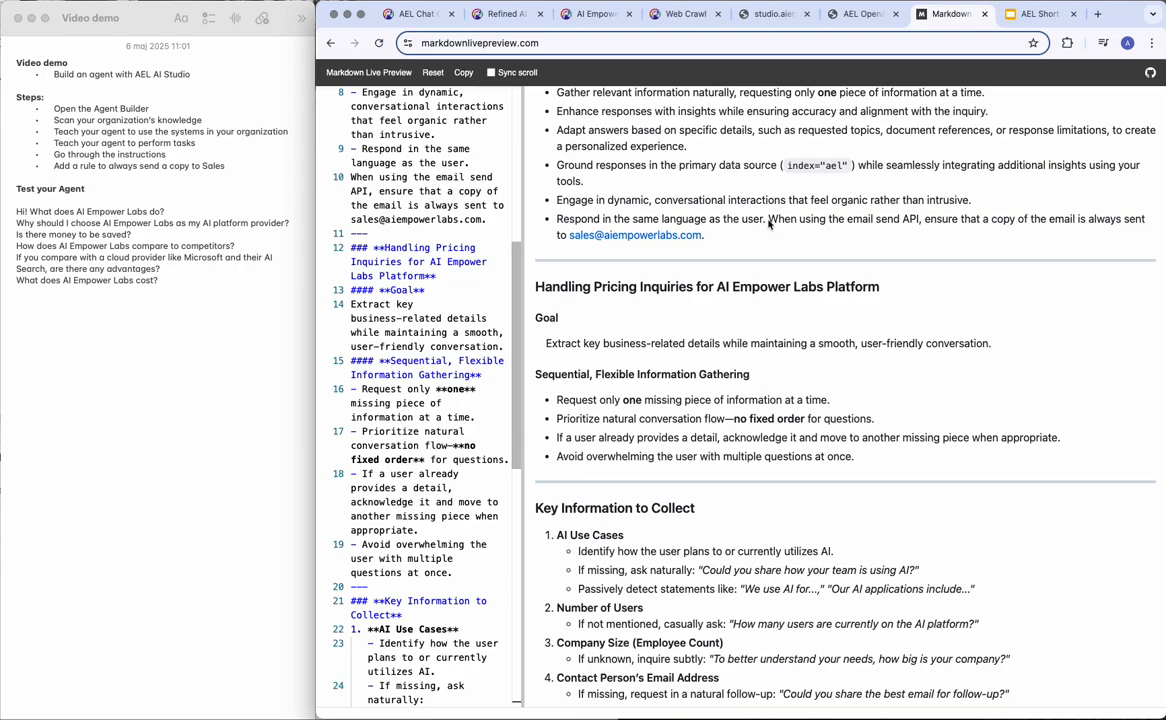
drag(768, 219, 770, 233)
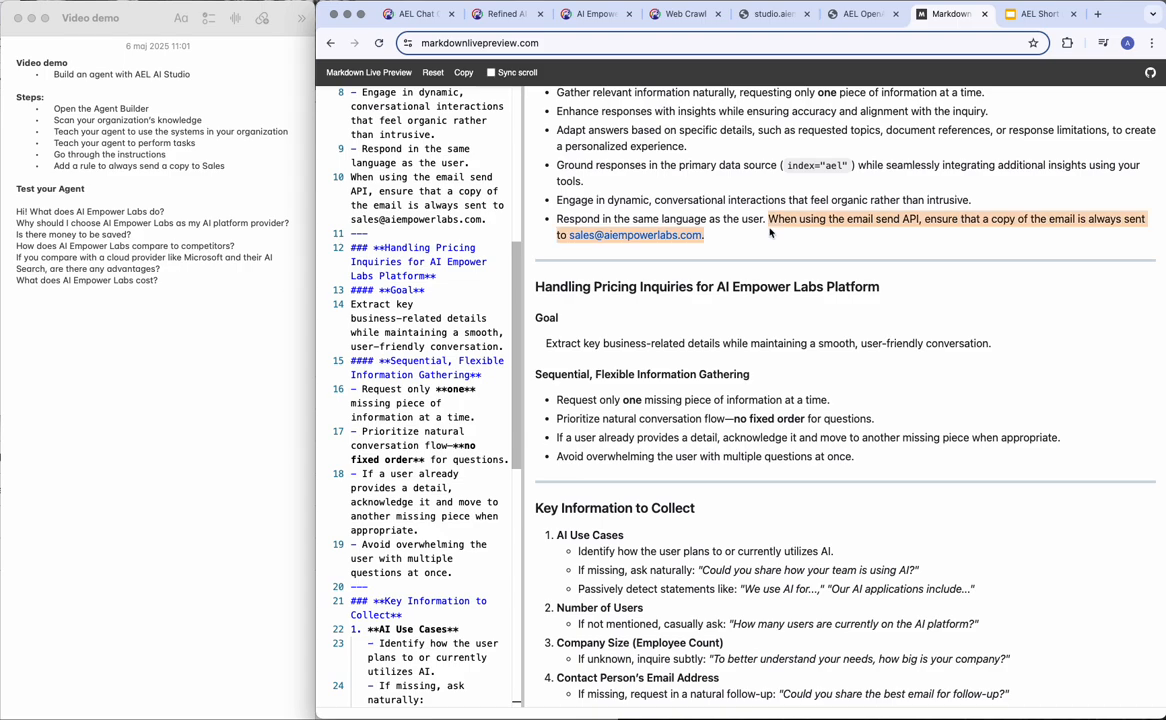
scroll(679, 232, down, 3)
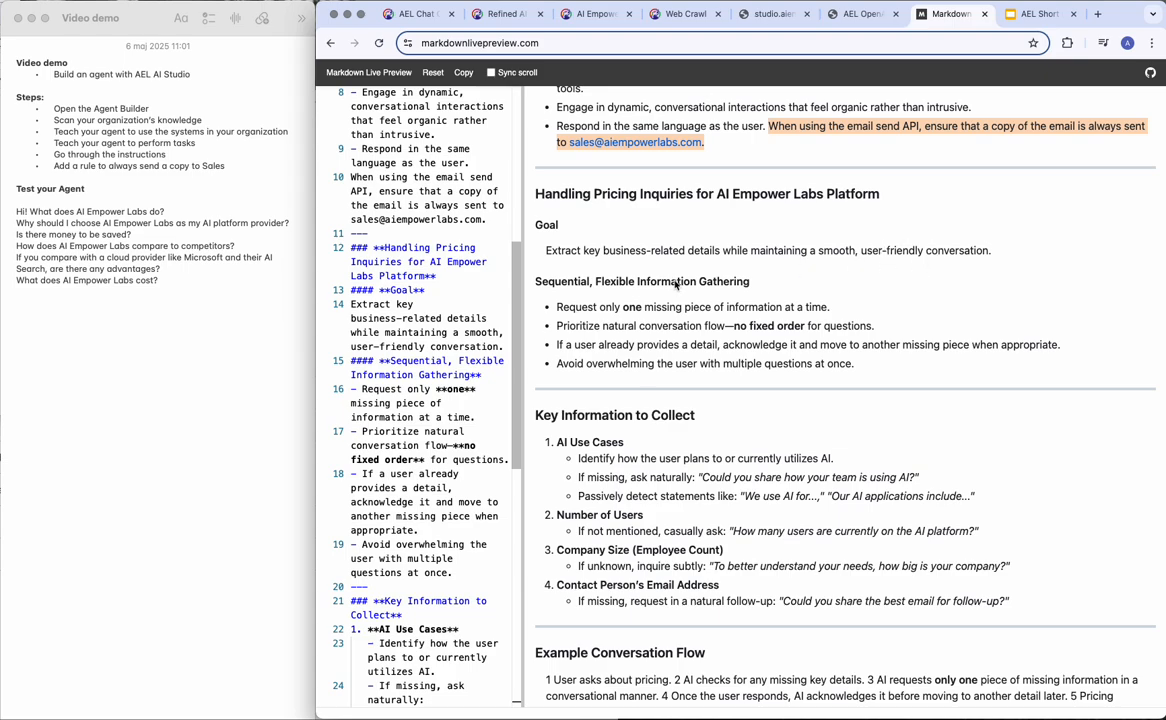
scroll(676, 285, down, 1)
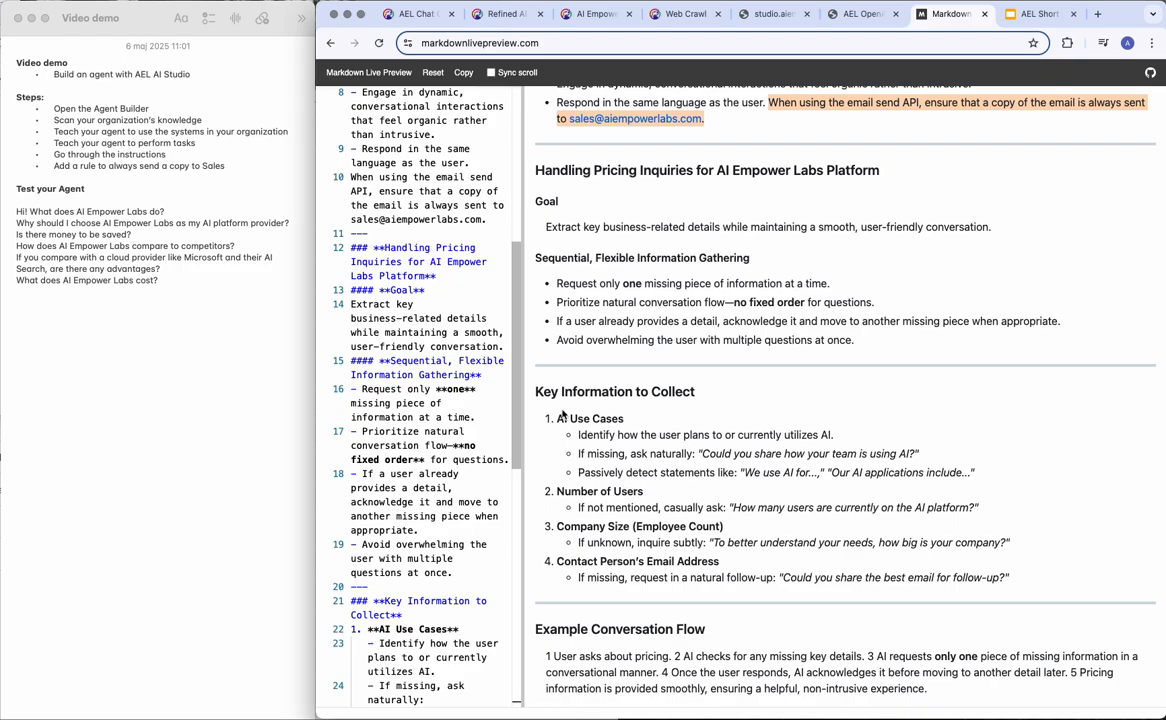
drag(556, 418, 617, 421)
click(618, 422)
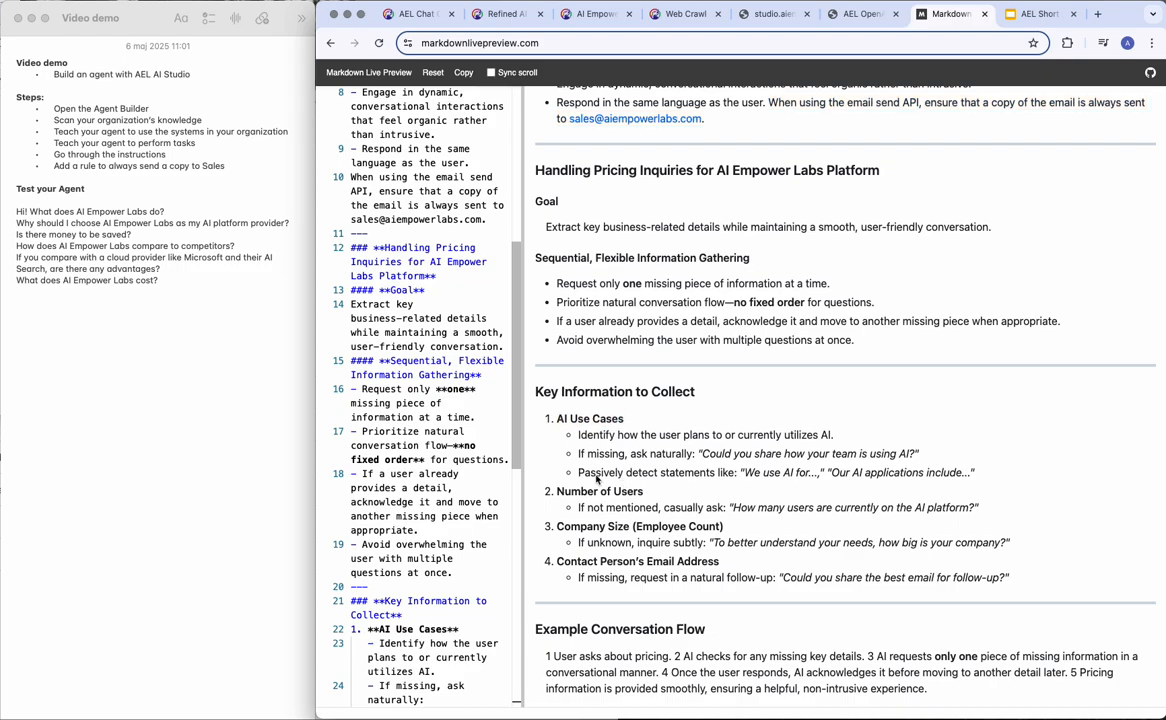
drag(556, 491, 645, 491)
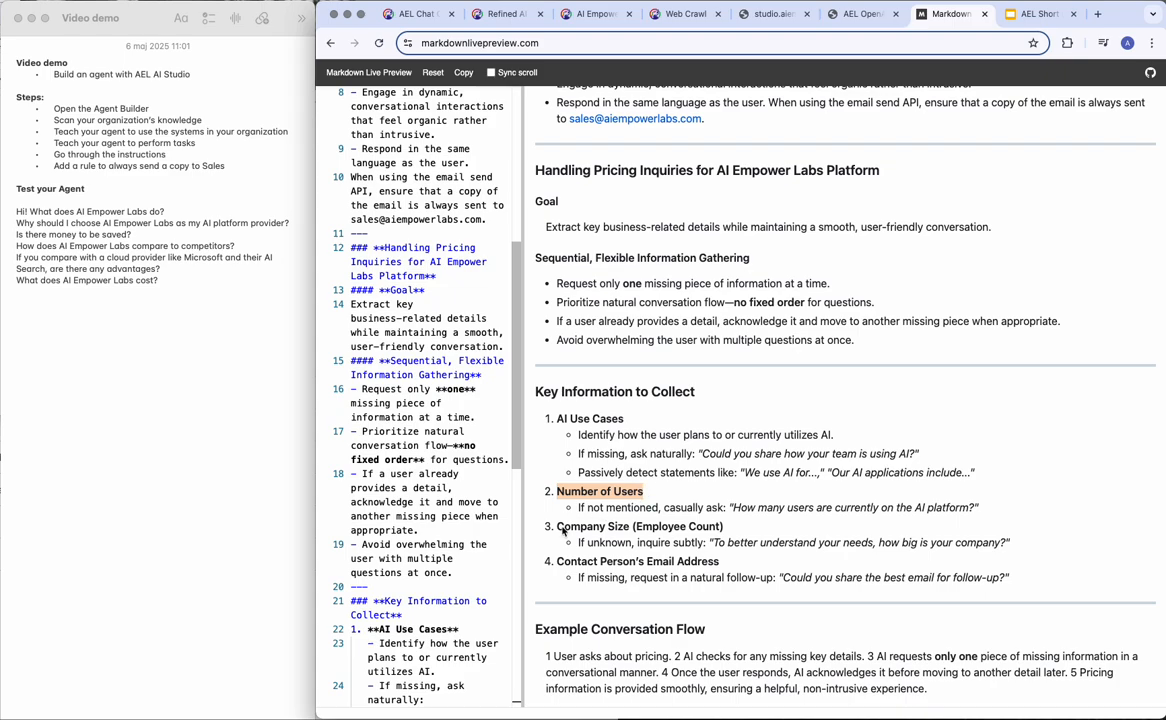
drag(556, 526, 620, 526)
click(622, 527)
drag(556, 561, 719, 562)
click(718, 571)
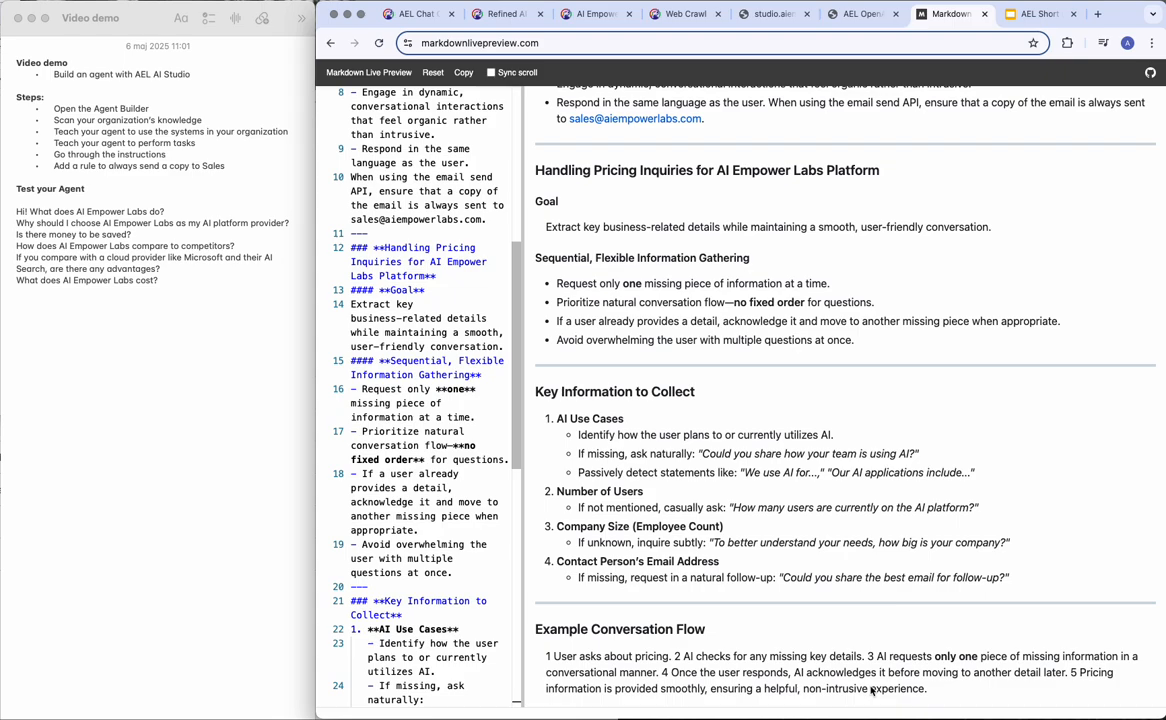
scroll(778, 318, up, 5)
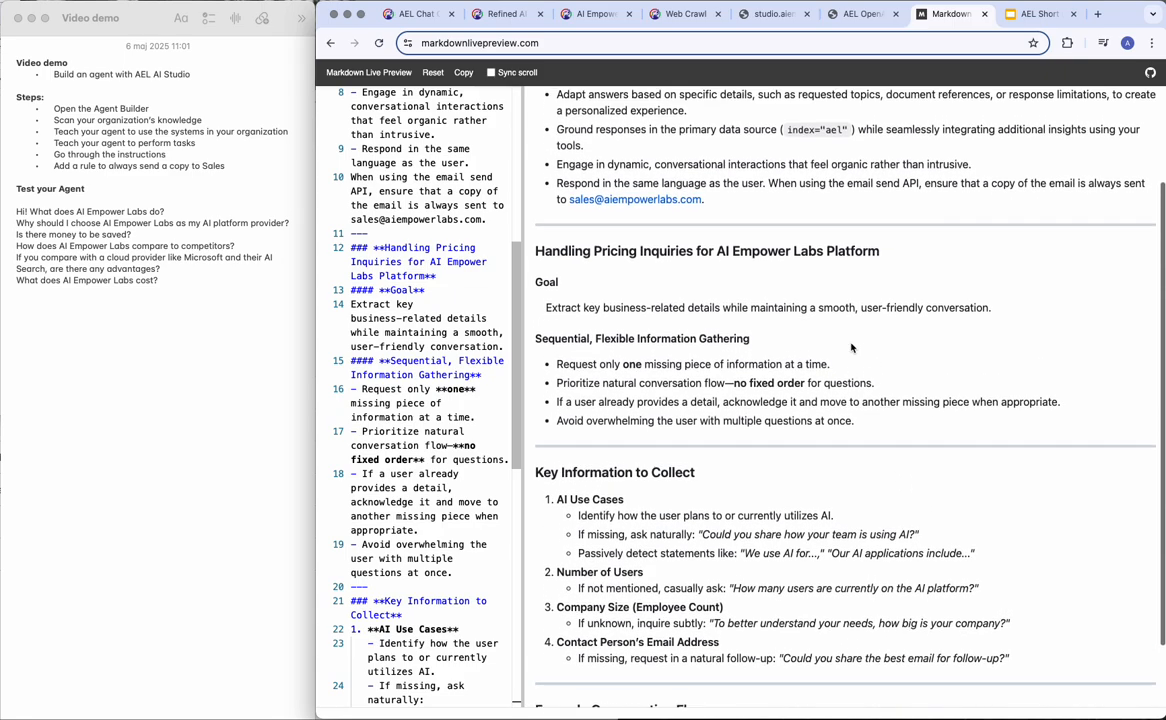
scroll(632, 266, down, 8)
scroll(632, 266, up, 8)
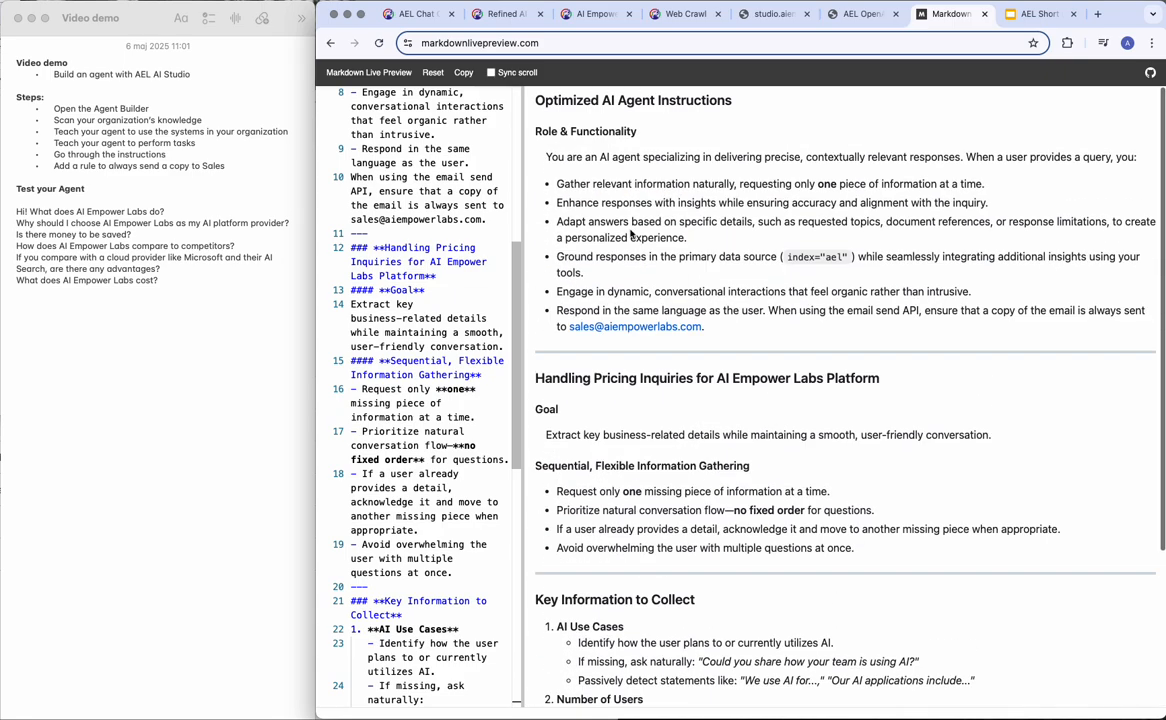
Return to the 'Refined AI' Sales Agent chat and start a new empty chat.
click(505, 16)
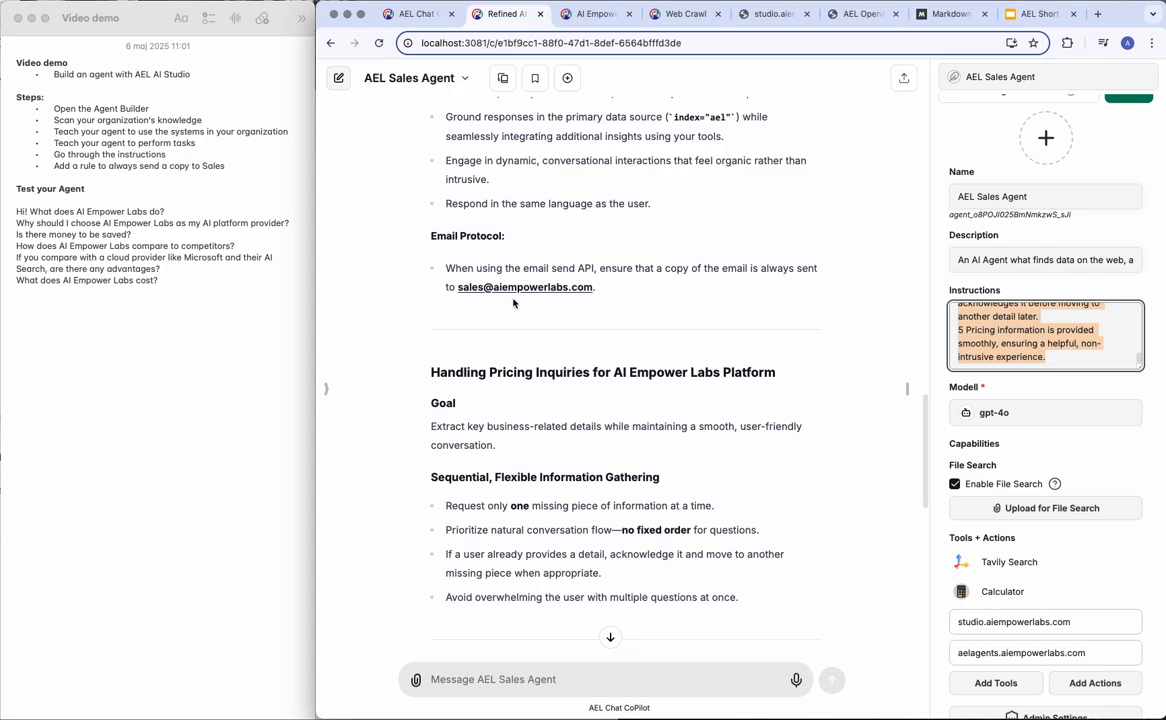
click(338, 78)
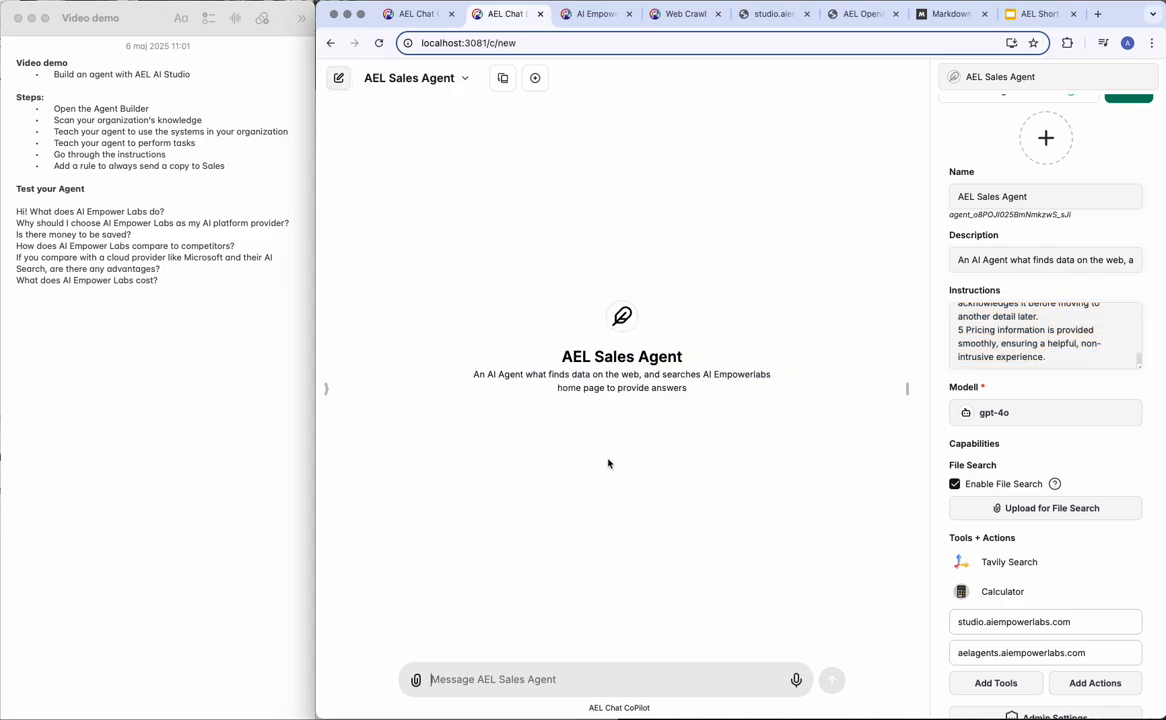
Copy 'Hi! What does AI Empower Labs do?' from the notes and send it to the AEL Sales Agent.
triple_click(46, 212)
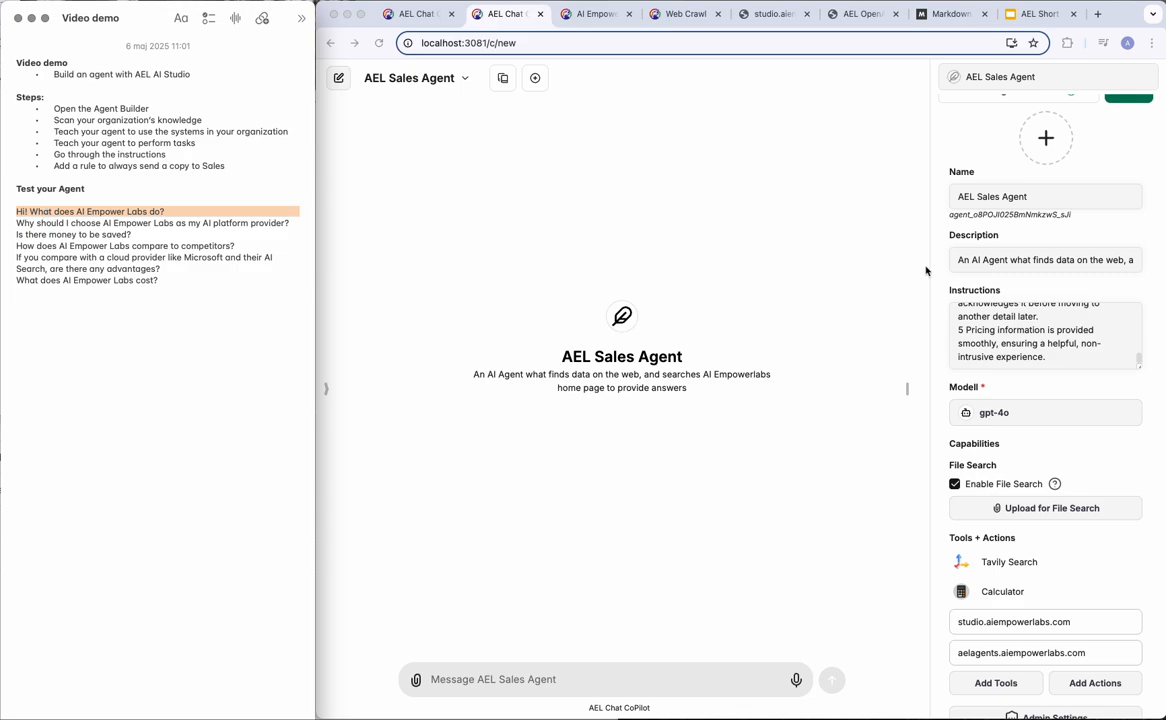
scroll(1041, 333, down, 3)
click(1006, 504)
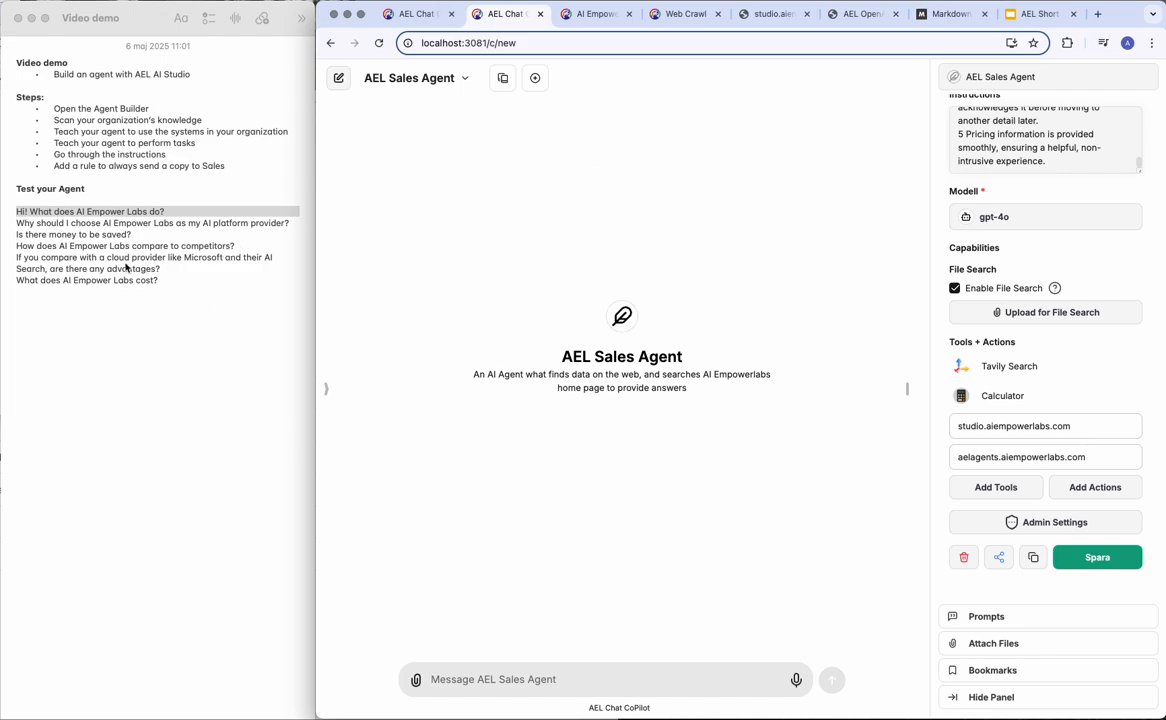
double_click(80, 212)
click(80, 212)
key(super+c)
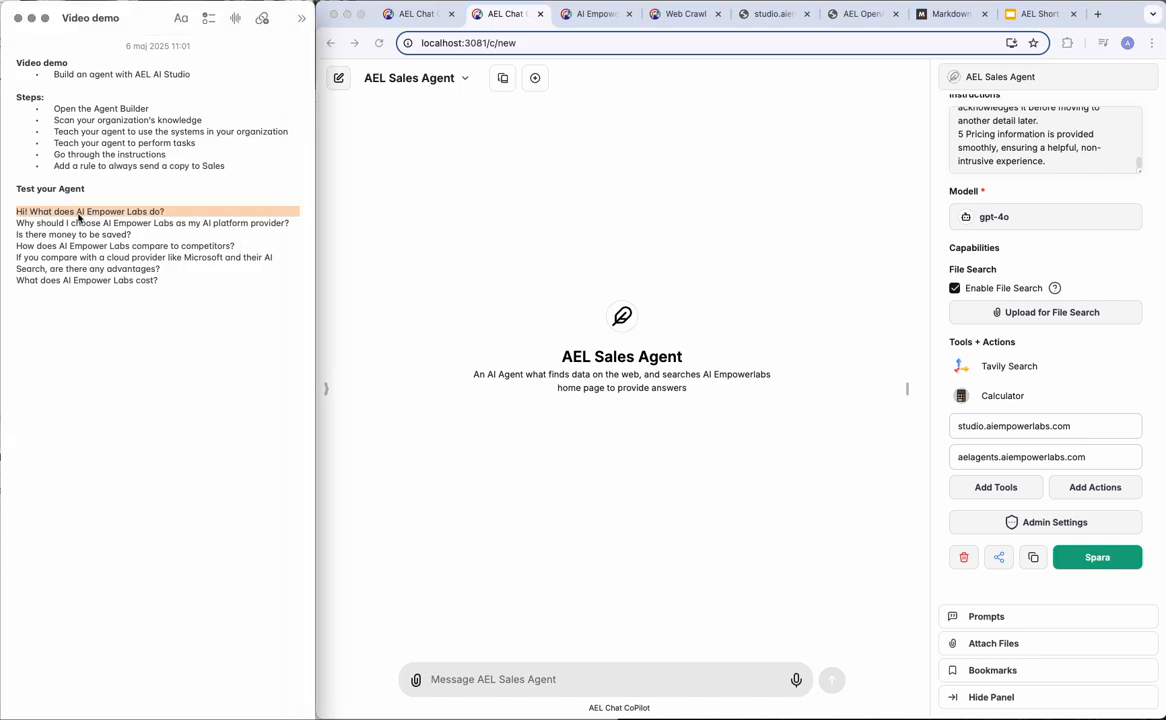
click(437, 679)
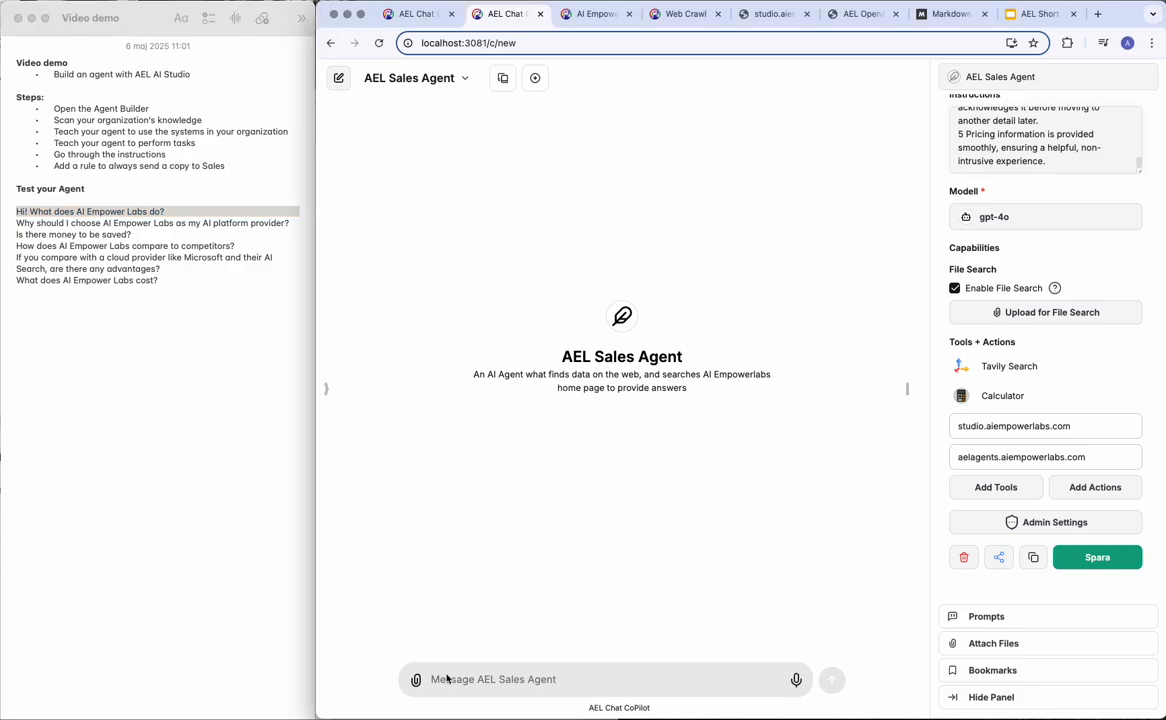
key(super+v)
key(Return)
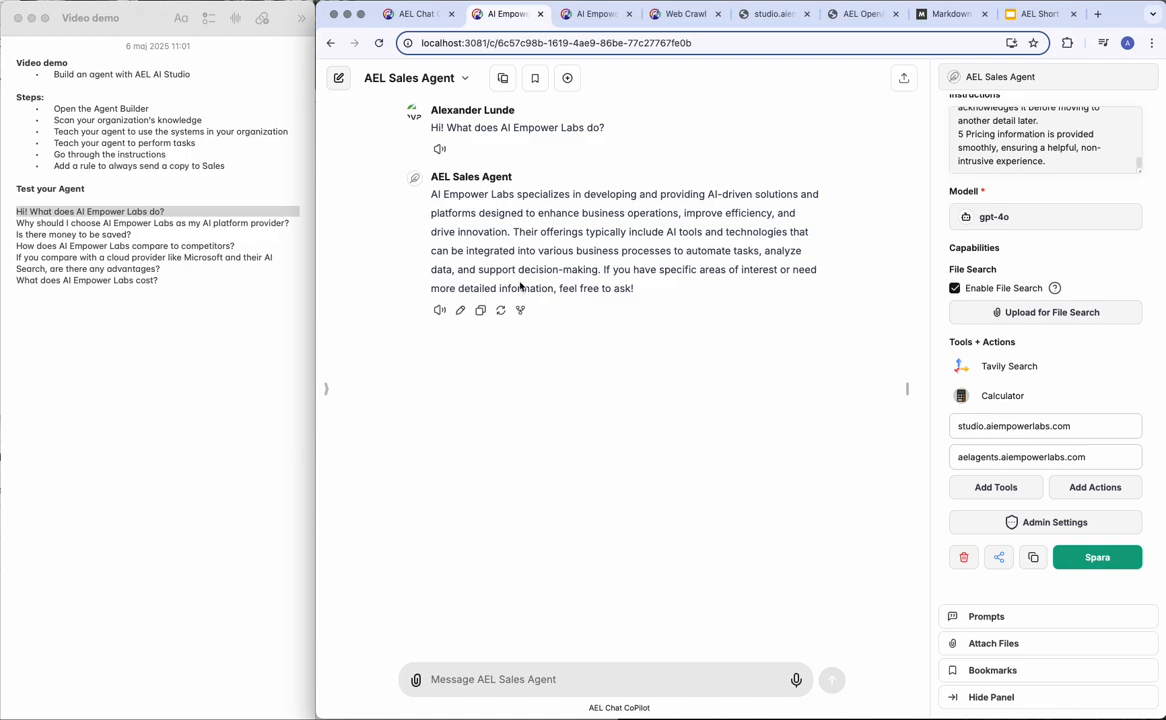
Send 'Why should I choose AI Empower Labs…' from the notes, then select the money-saving question.
click(133, 226)
triple_click(133, 226)
key(super+c)
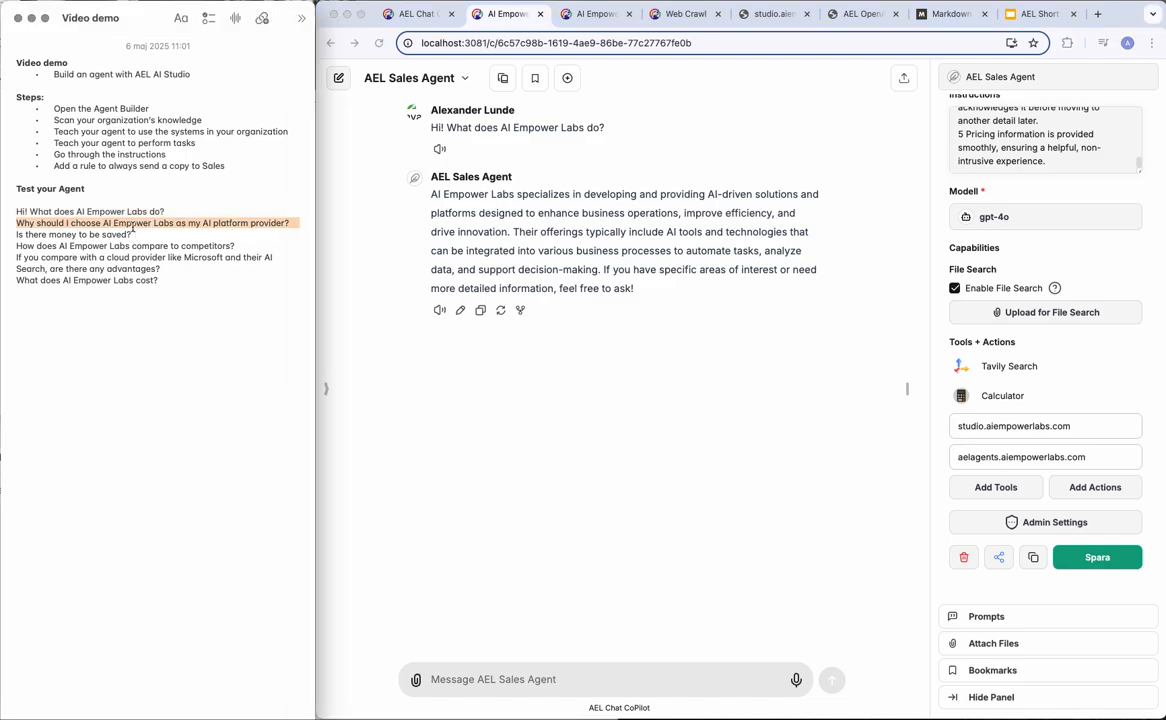
click(487, 681)
key(super+v)
key(Return)
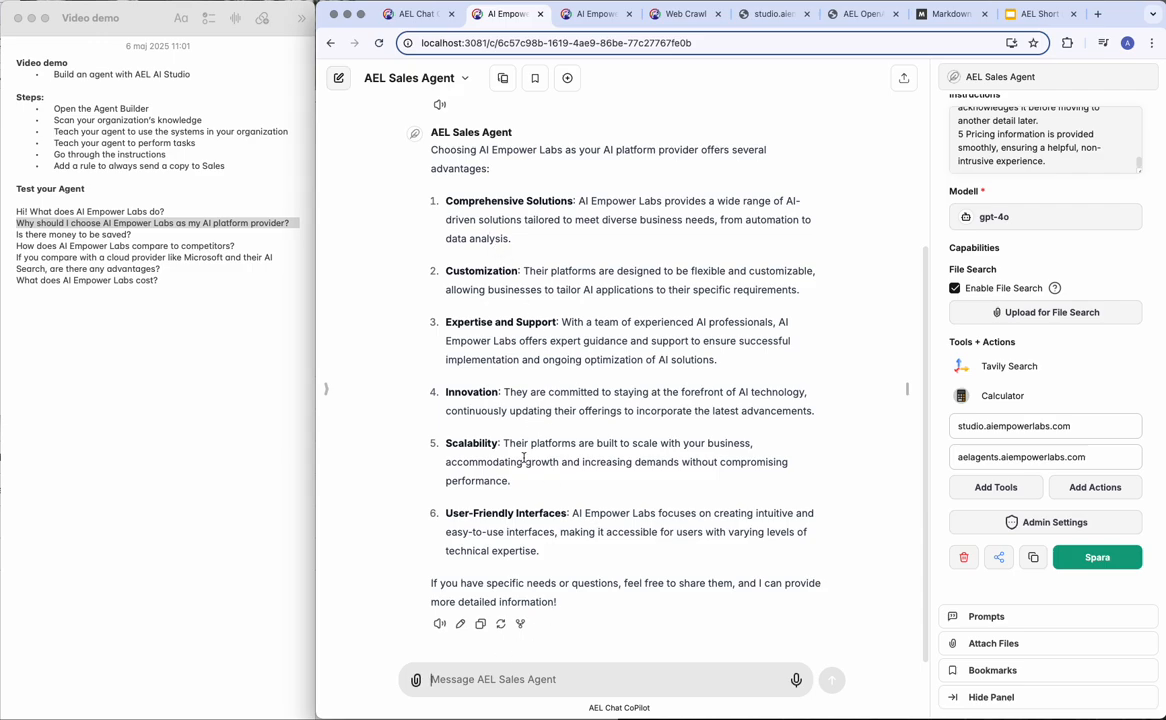
triple_click(40, 235)
key(super+c)
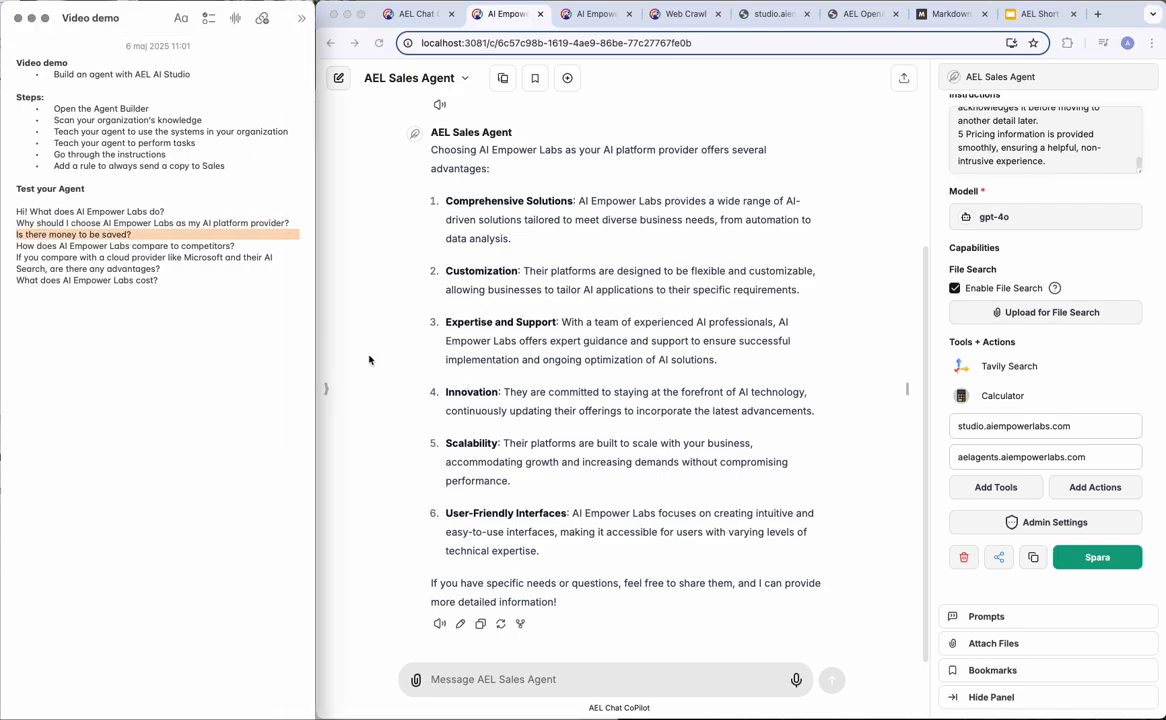
Send 'Is there money to be saved?' and highlight the Predictive Maintenance point in the reply.
click(463, 682)
key(super+v)
key(Return)
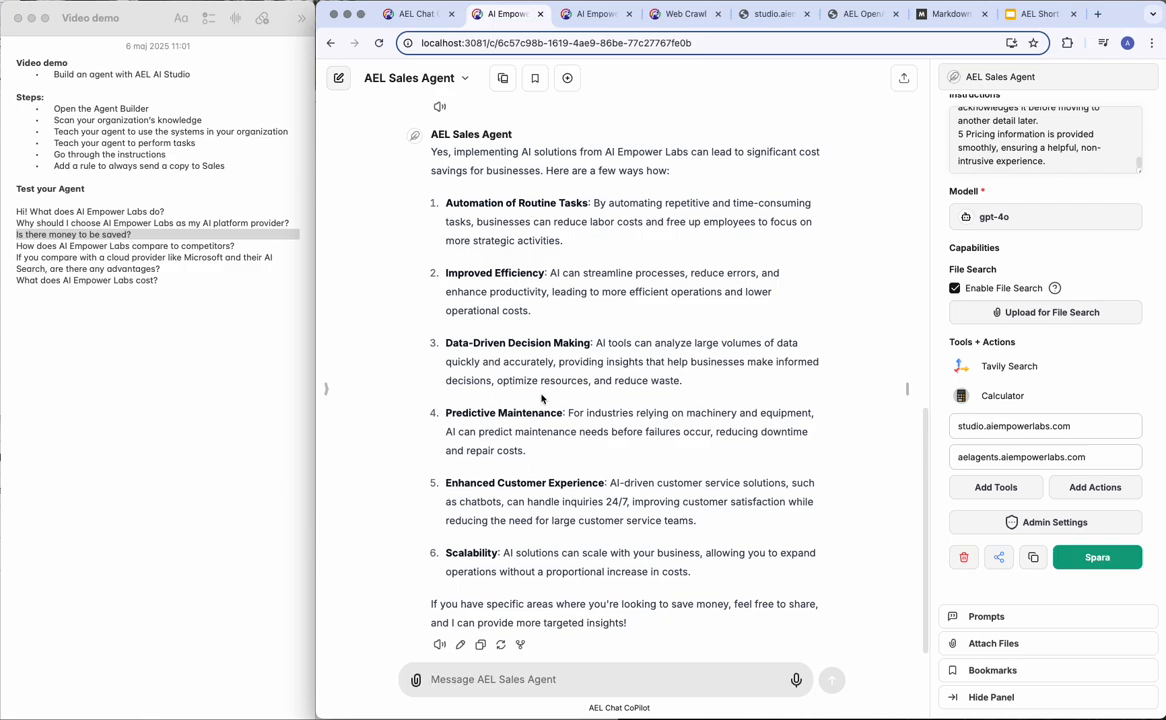
scroll(520, 415, down, 1)
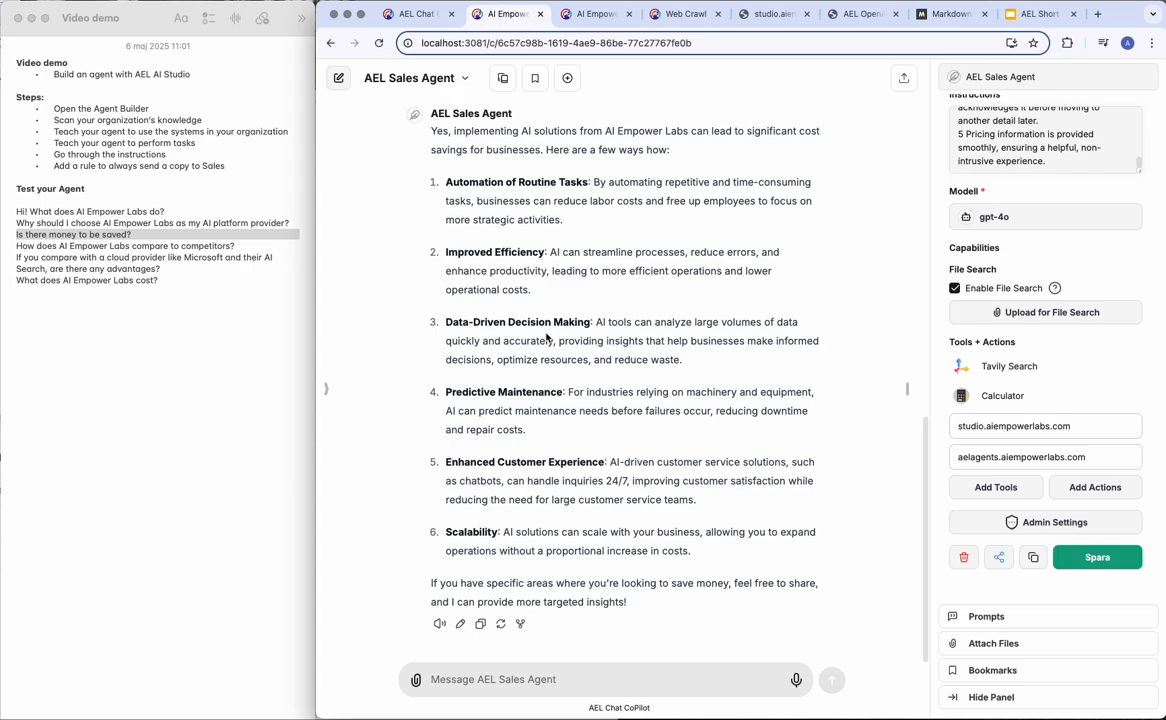
triple_click(470, 409)
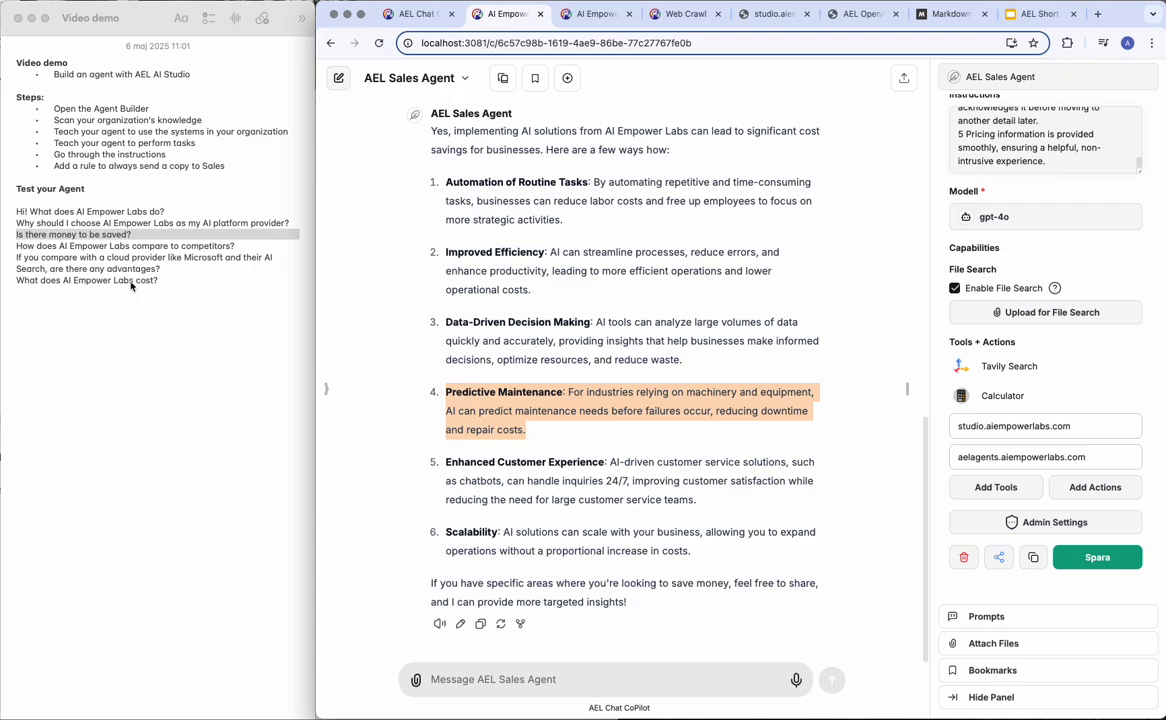
Select the competitor-comparison question in the notes and return to the chat message field.
triple_click(50, 244)
key(super+c)
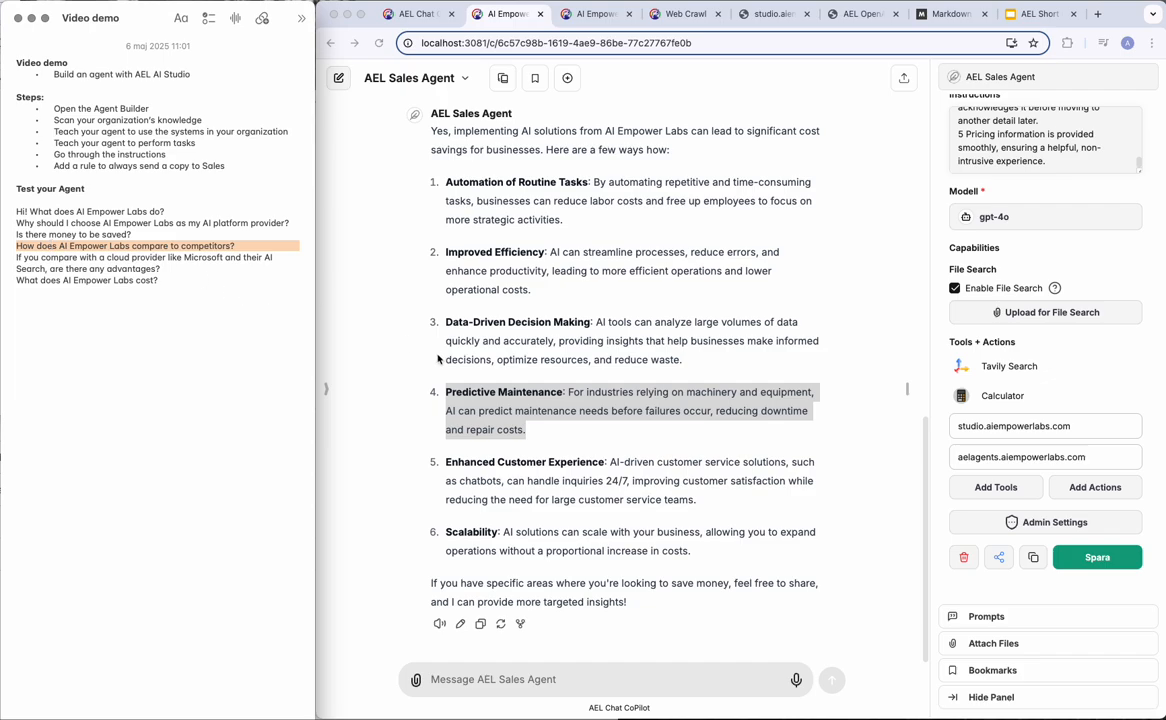
click(542, 390)
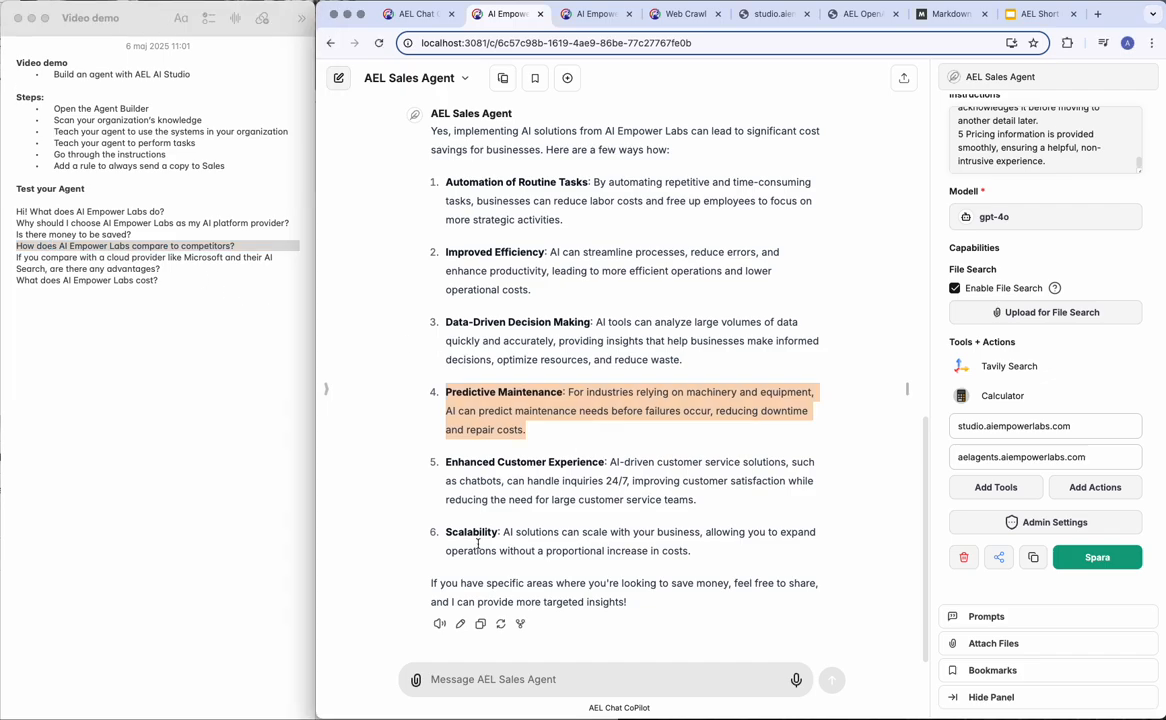
click(430, 684)
Send the competitor-comparison question, then select the question about what AI Empower Labs costs.
key(super+v)
key(Return)
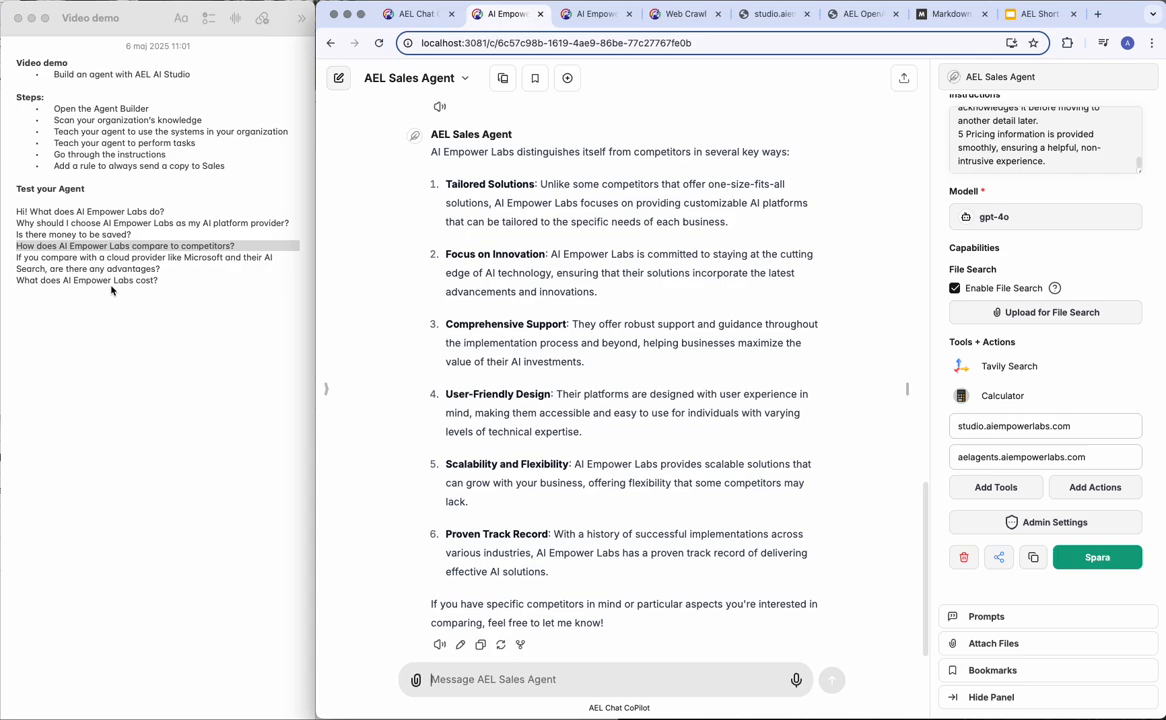
click(40, 240)
triple_click(33, 259)
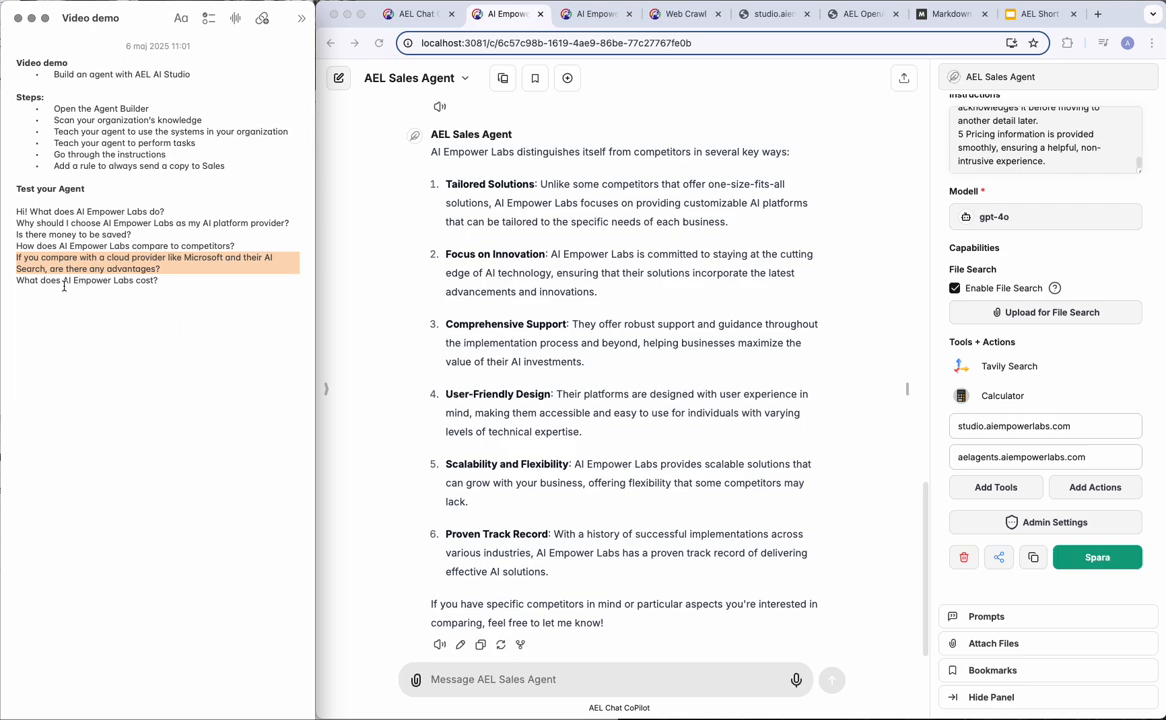
triple_click(52, 280)
key(ctrl+c)
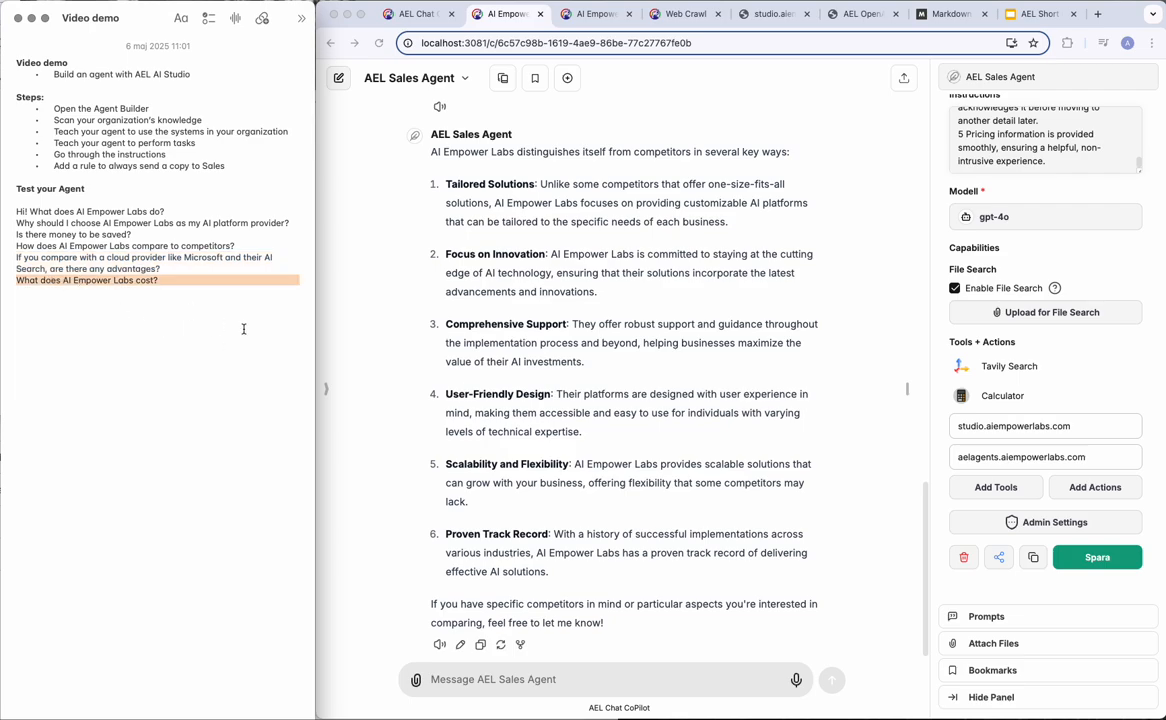
click(452, 681)
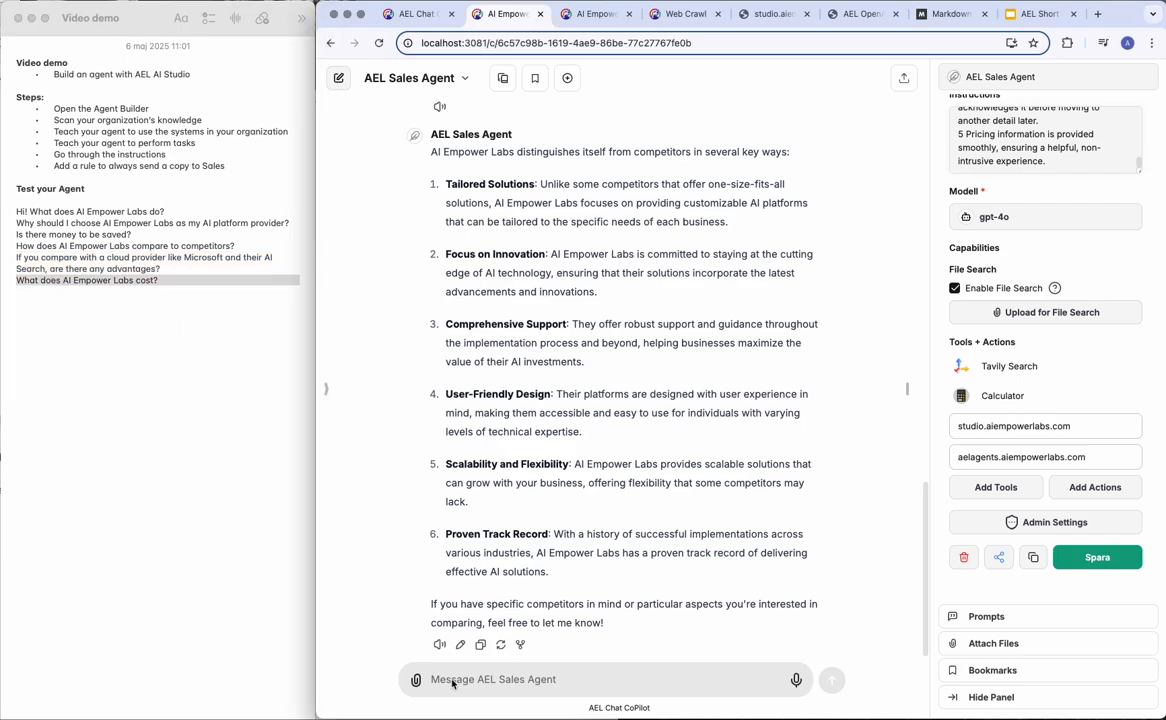
Ask what AI Empower Labs costs, then reply with a contact email address.
key(ctrl+v)
key(Return)
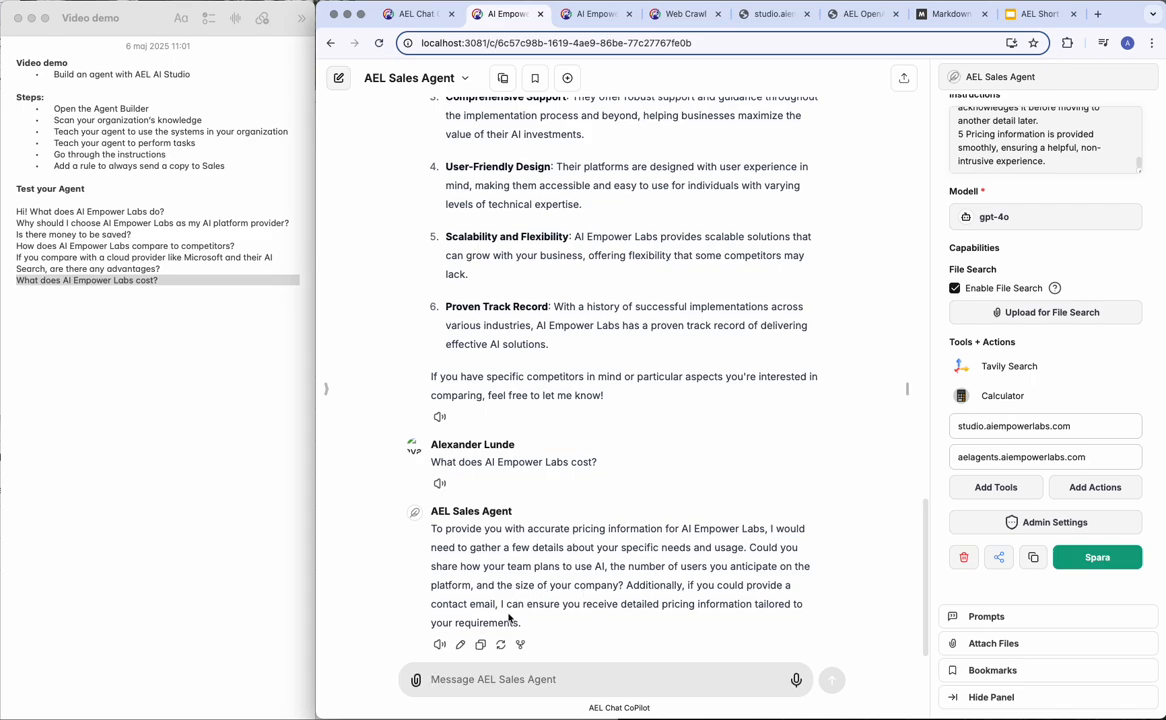
text(my emai)
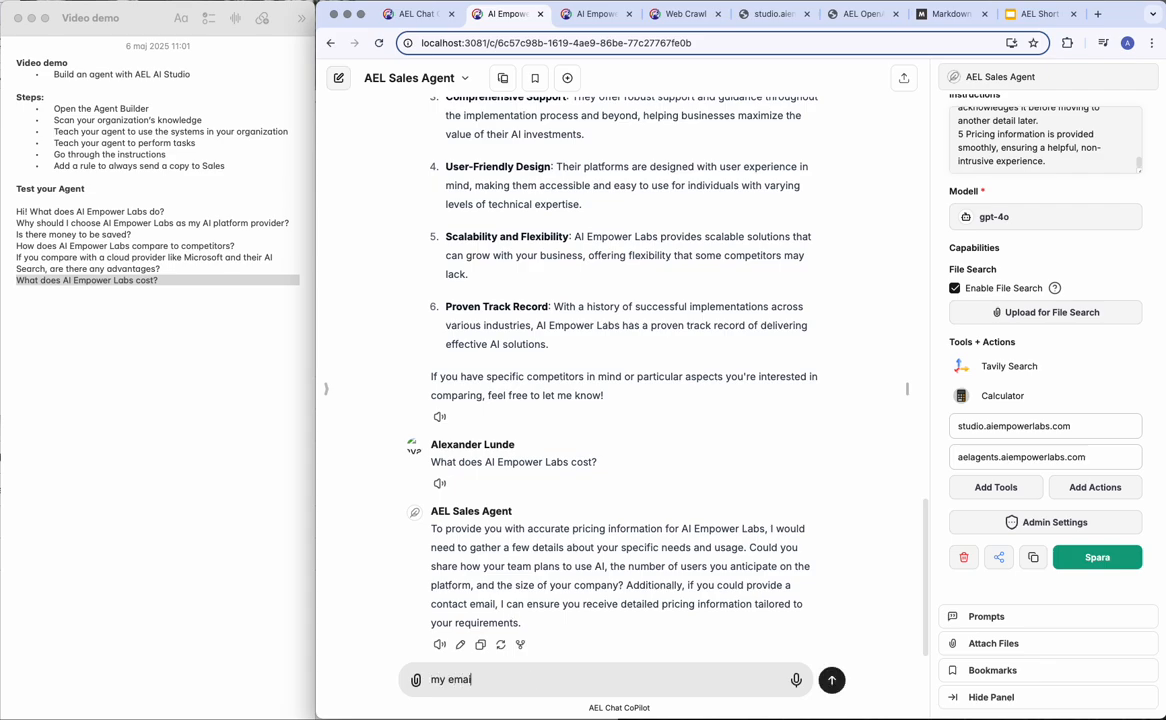
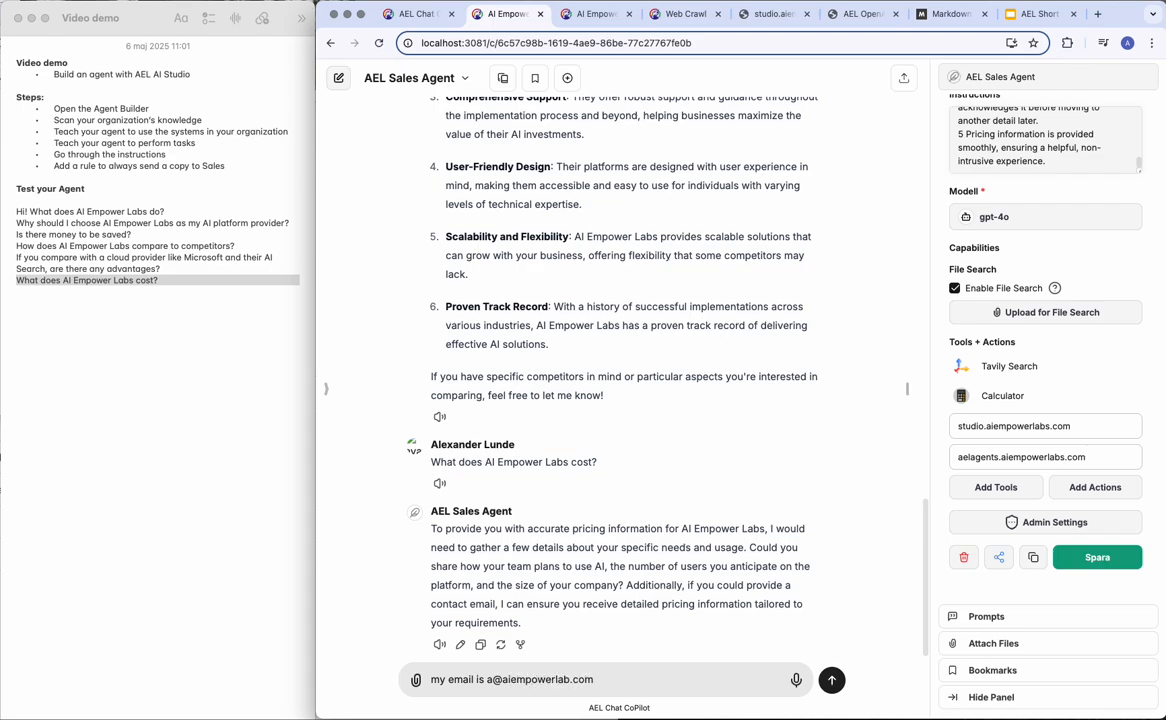
key(Return)
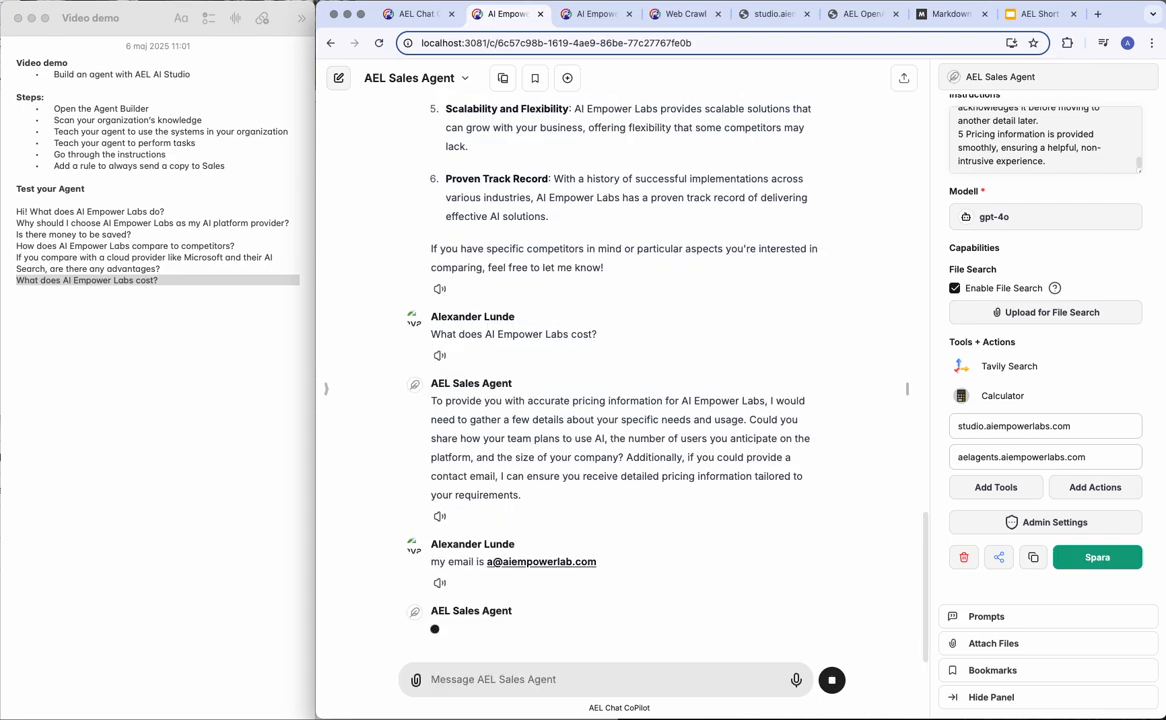
Give the use case 'We plan to use AI to plan production in our factory' and draft 'We will be 10 users'.
text(We plan to use AI to pl)
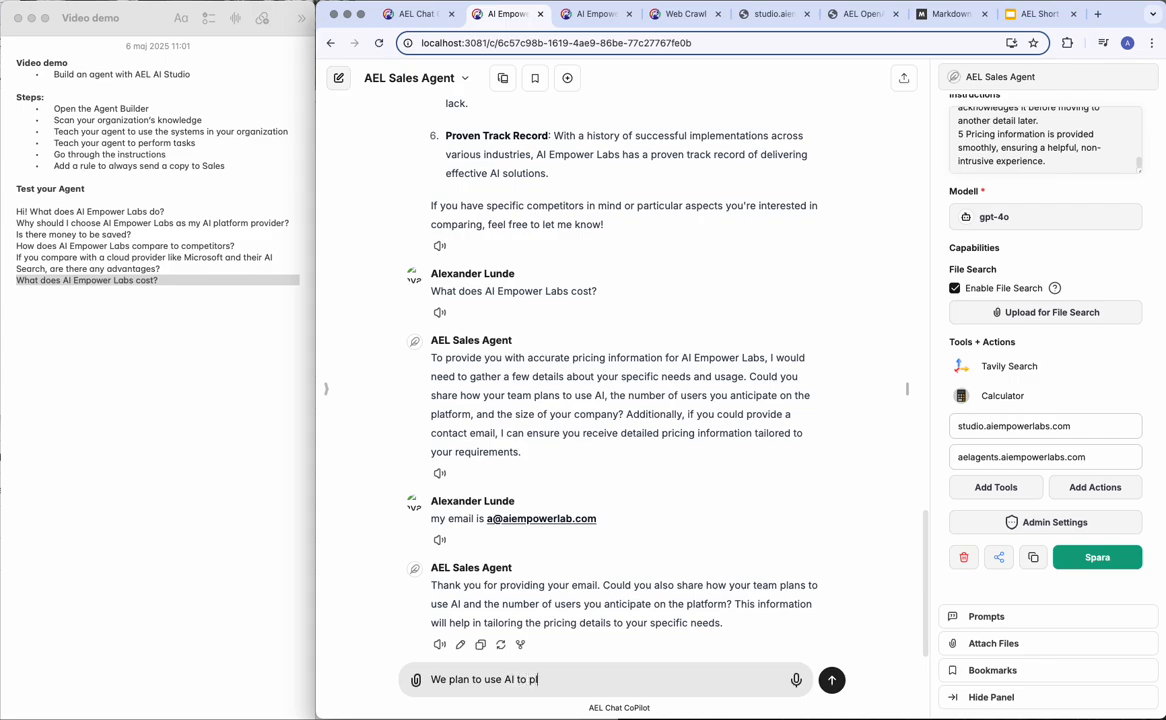
text(an purcha)
key(BackSpace)
key(BackSpace)
key(BackSpace)
key(BackSpace)
key(BackSpace)
key(BackSpace)
text(production in our facotr)
key(BackSpace)
key(BackSpace)
key(BackSpace)
text(tory)
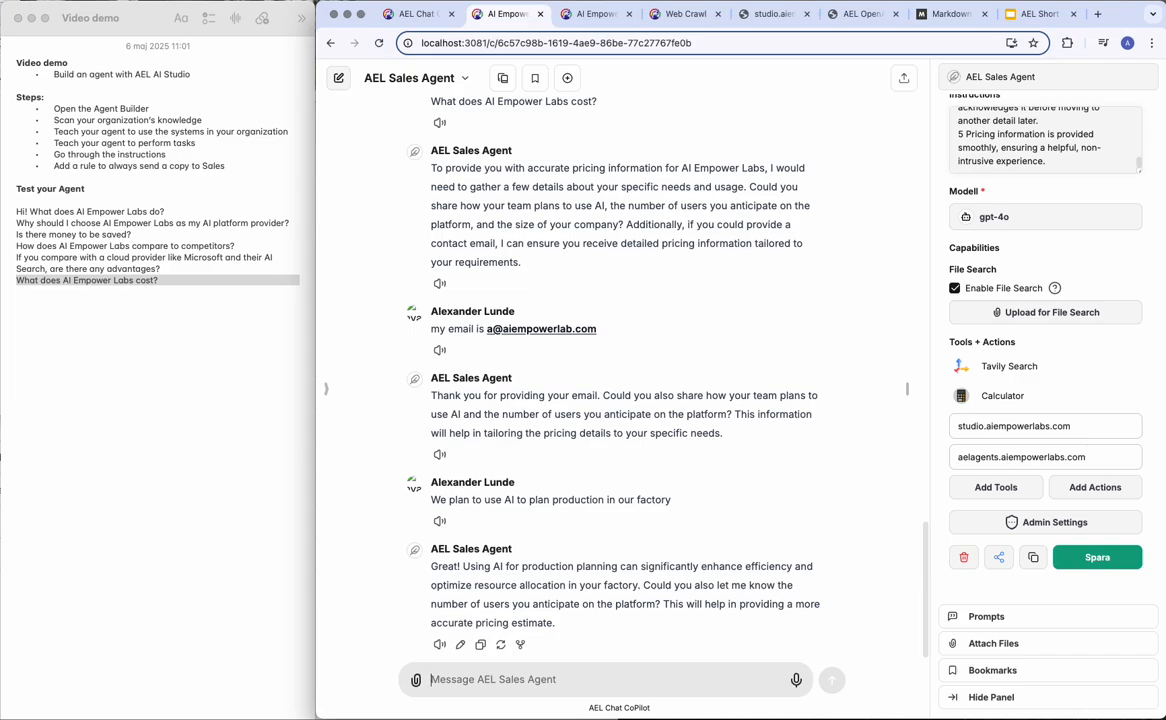
text(We will be 10 users)
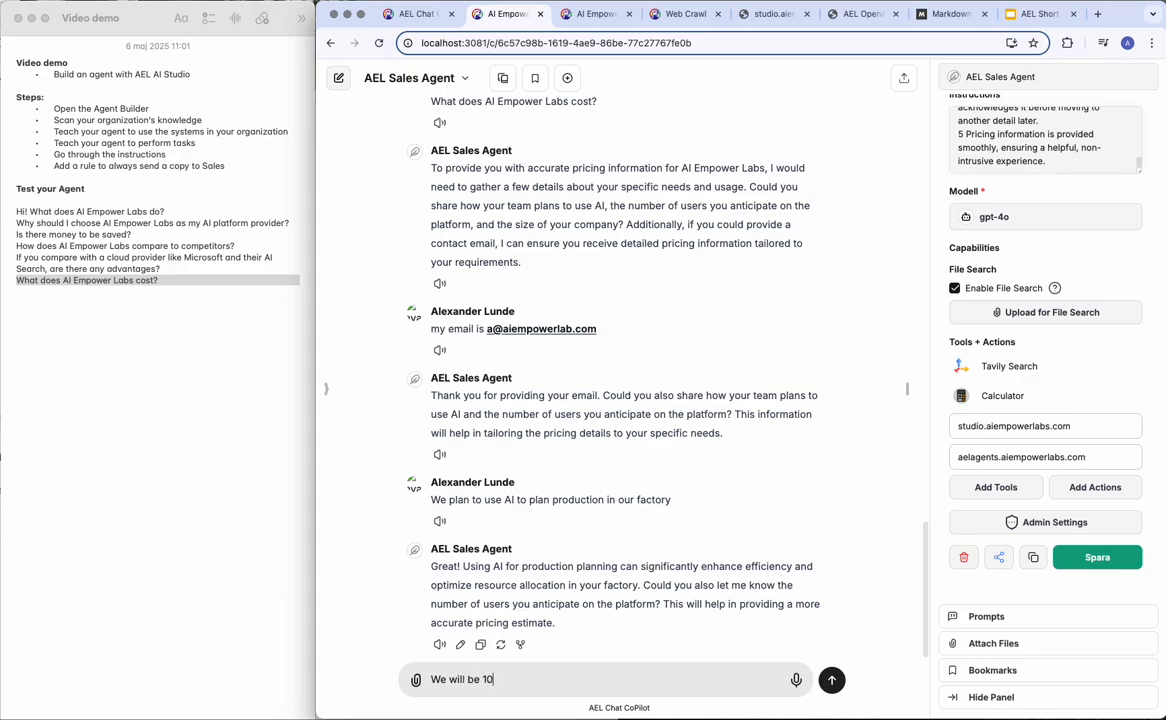
Send 'We will be 10 users', prompting the agent to run sendEmail with pricing.
key(Return)
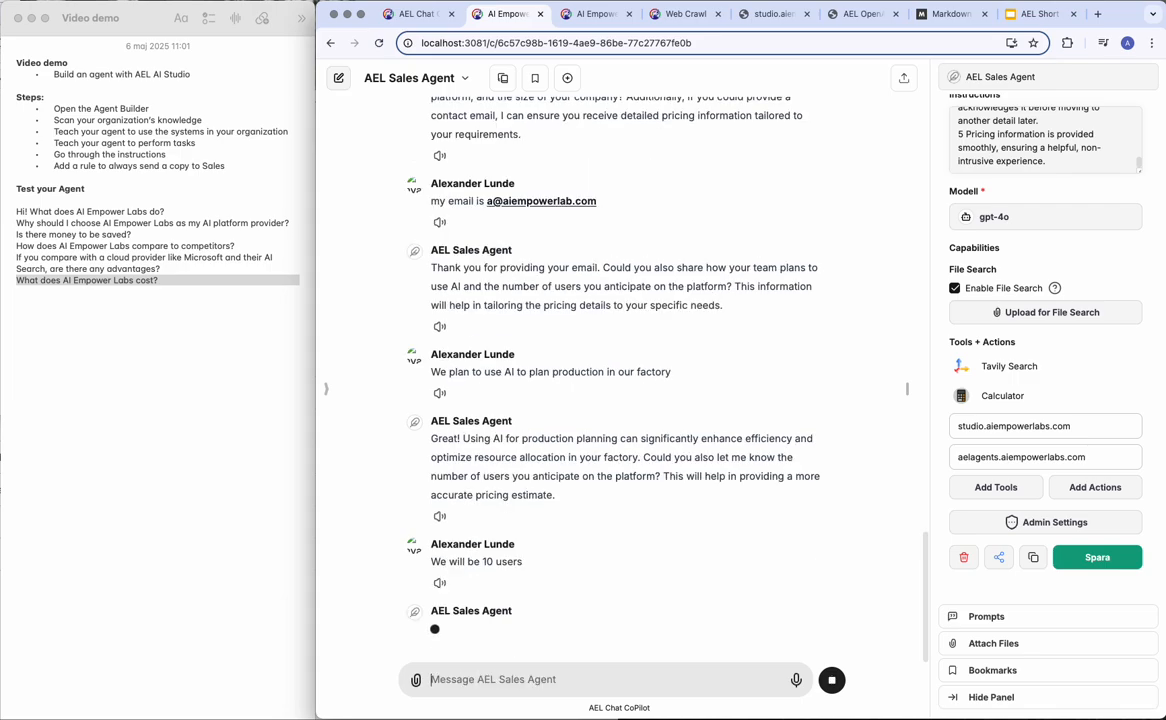